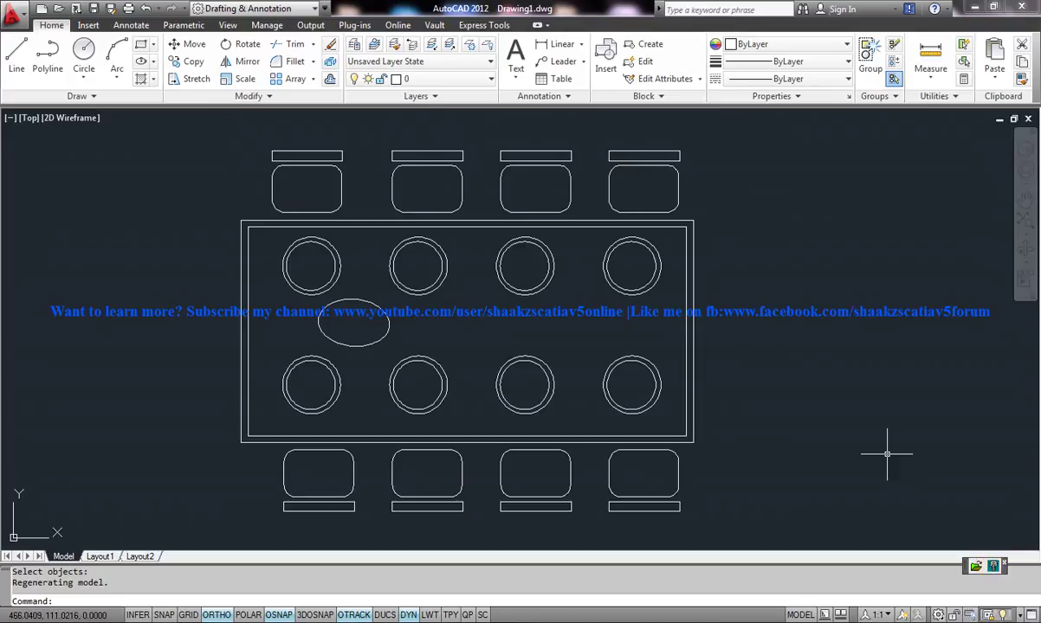
Step: Select every object in the drawing with a window and delete it
{"action": "middle_click_drag", "start_coordinate": [694, 333], "coordinate": [703, 341]}
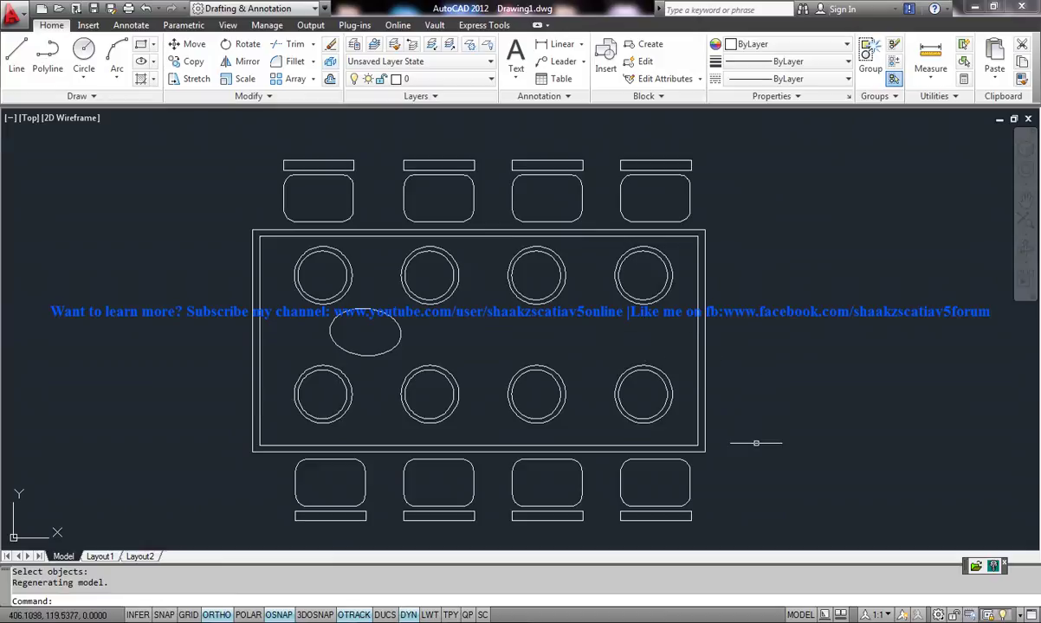
{"action": "middle_click_drag", "start_coordinate": [722, 390], "coordinate": [728, 375]}
{"action": "scroll", "coordinate": [728, 375], "scroll_direction": "down", "scroll_amount": 2}
{"action": "left_click", "coordinate": [751, 448]}
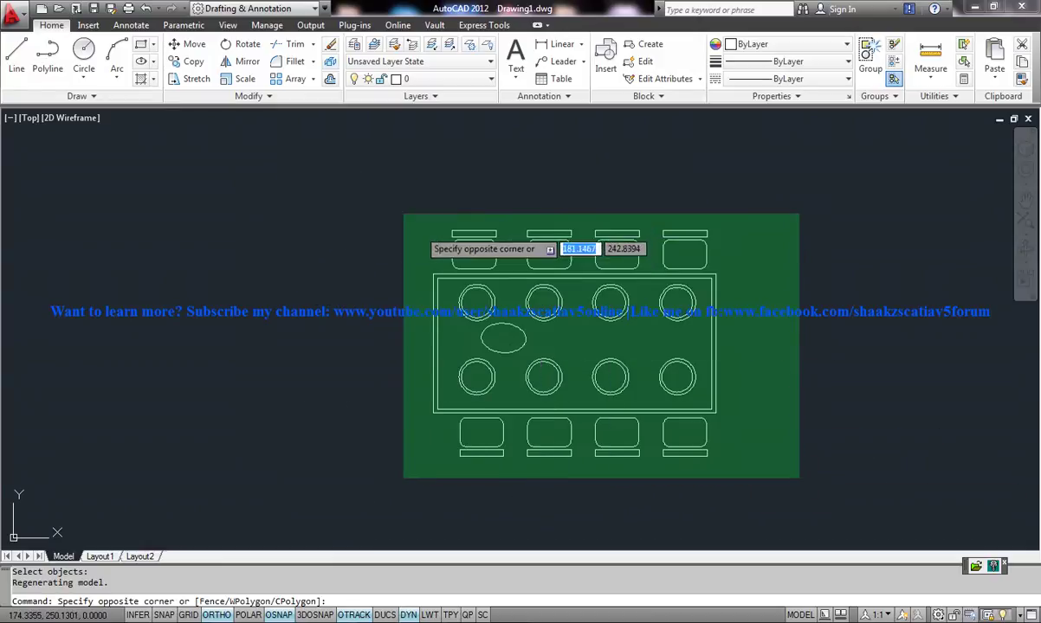
{"action": "left_click", "coordinate": [351, 162]}
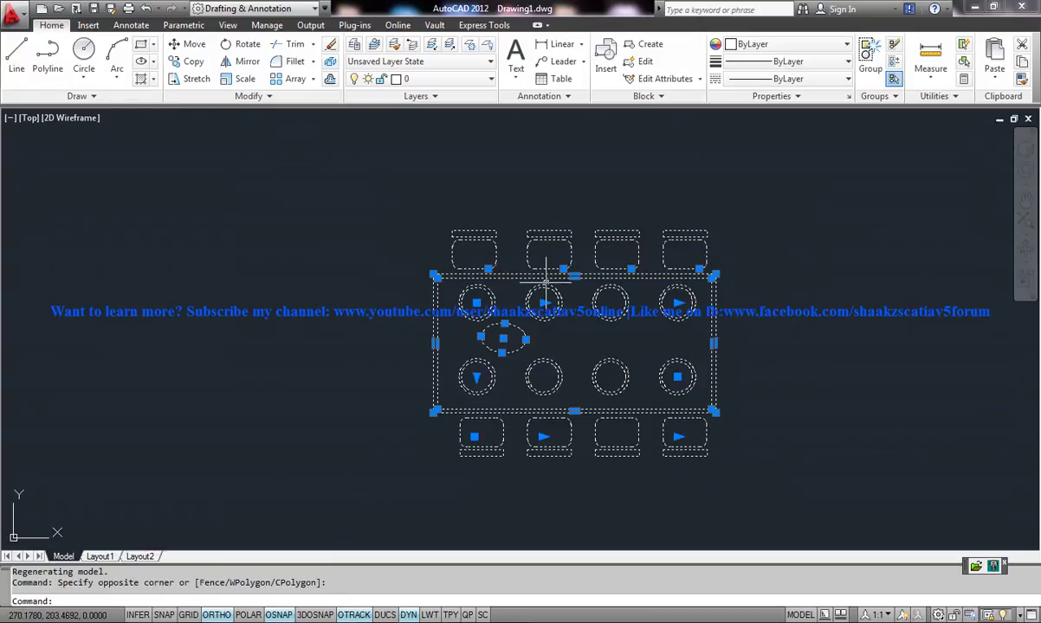
{"action": "key", "text": "Delete"}
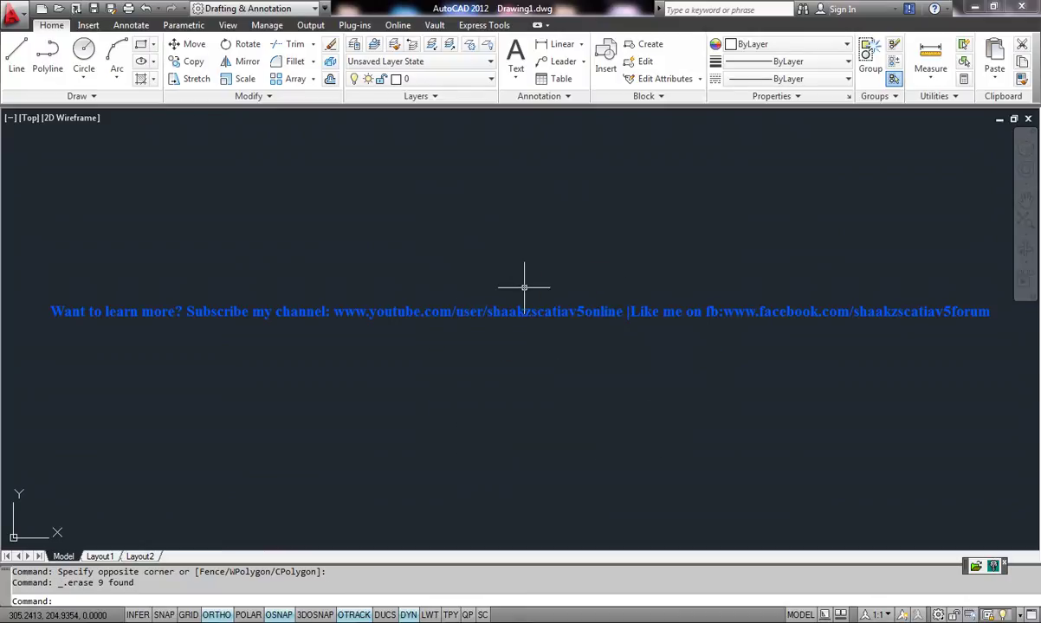
Step: Draw a trial rectangle, erase it, then undo those changes
{"action": "left_click", "coordinate": [140, 46]}
{"action": "left_click", "coordinate": [341, 228]}
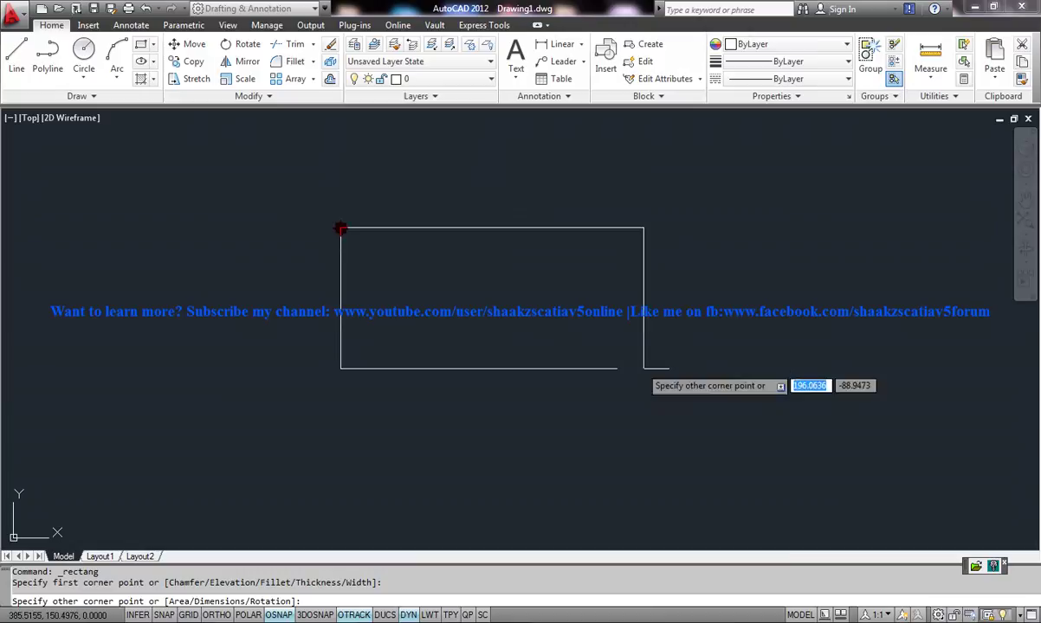
{"action": "left_click", "coordinate": [720, 430]}
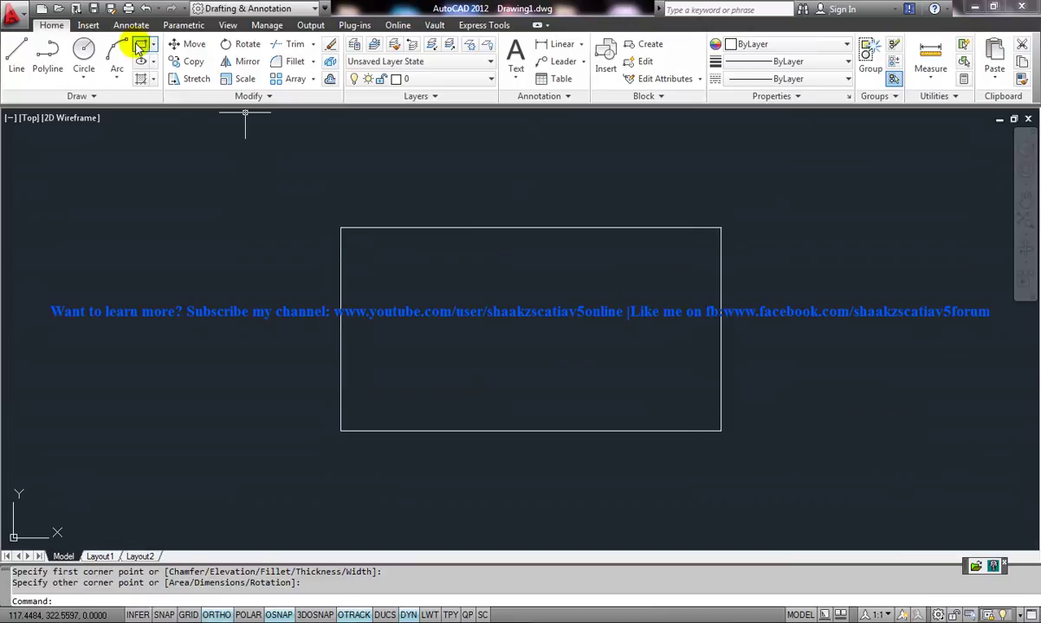
{"action": "key", "text": "Escape"}
{"action": "left_click", "coordinate": [766, 399]}
{"action": "left_click", "coordinate": [662, 274]}
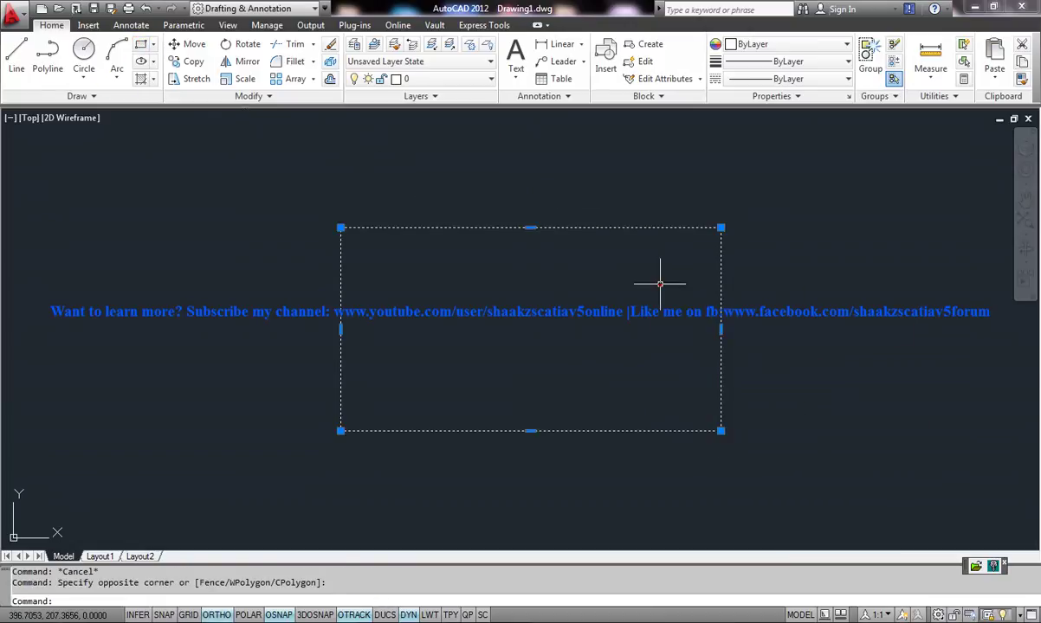
{"action": "key", "text": "Delete"}
{"action": "key", "text": "ctrl+z"}
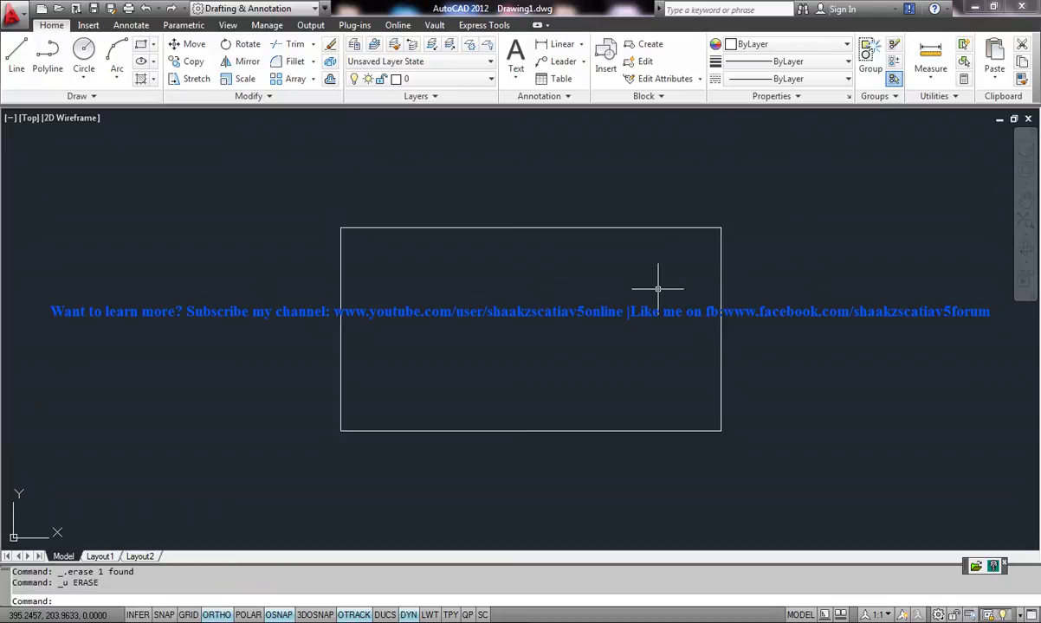
{"action": "key", "text": "ctrl+z"}
{"action": "key", "text": "ctrl+z"}
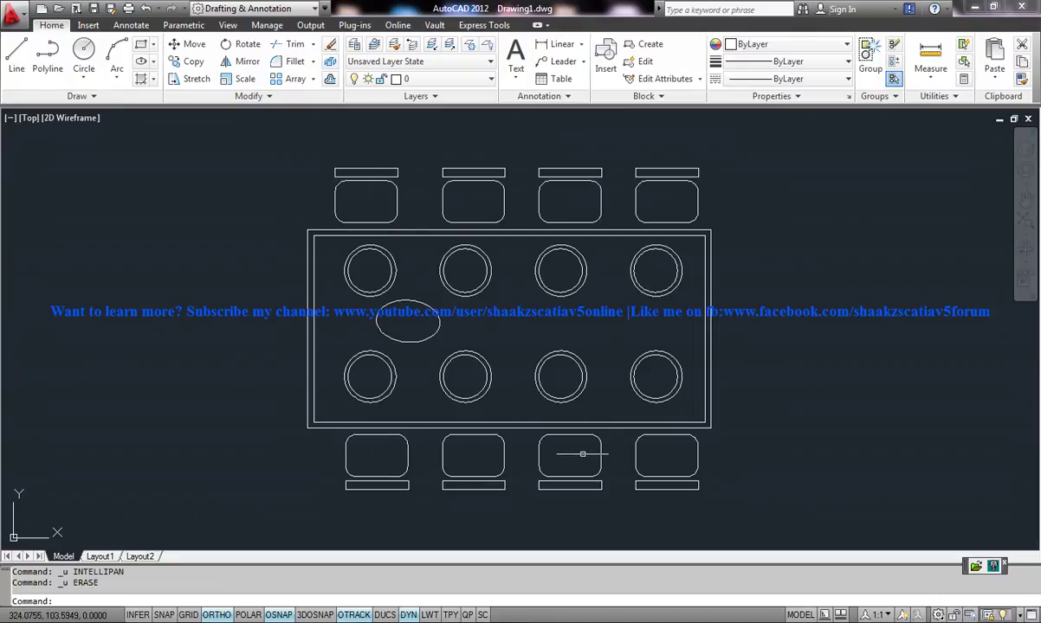
Step: Select the third and fourth chairs on the top row, then clear the selection
{"action": "left_click", "coordinate": [604, 206]}
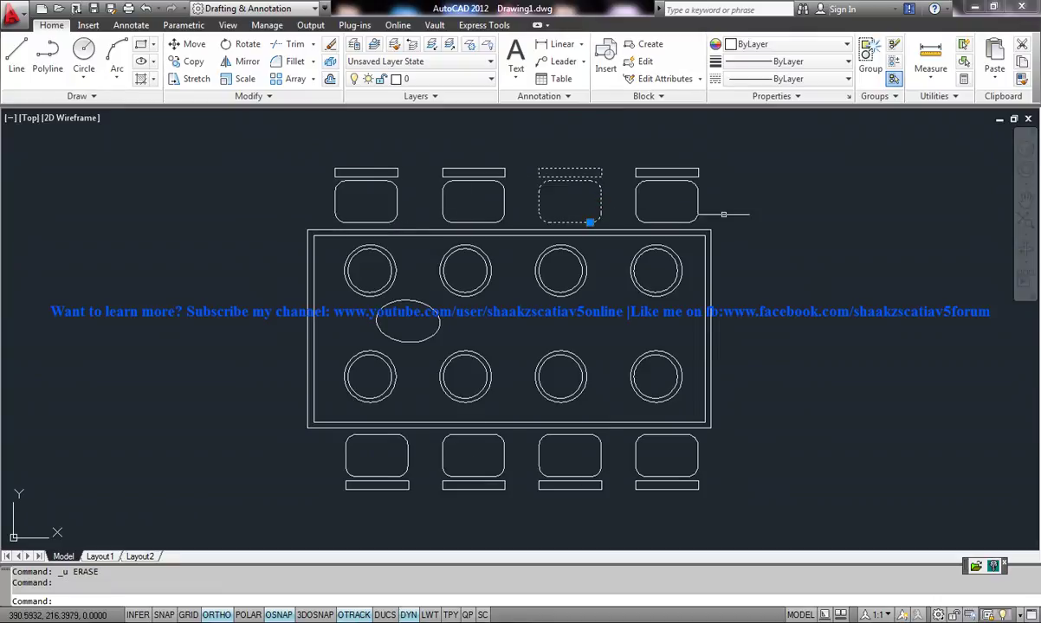
{"action": "left_click", "coordinate": [676, 208]}
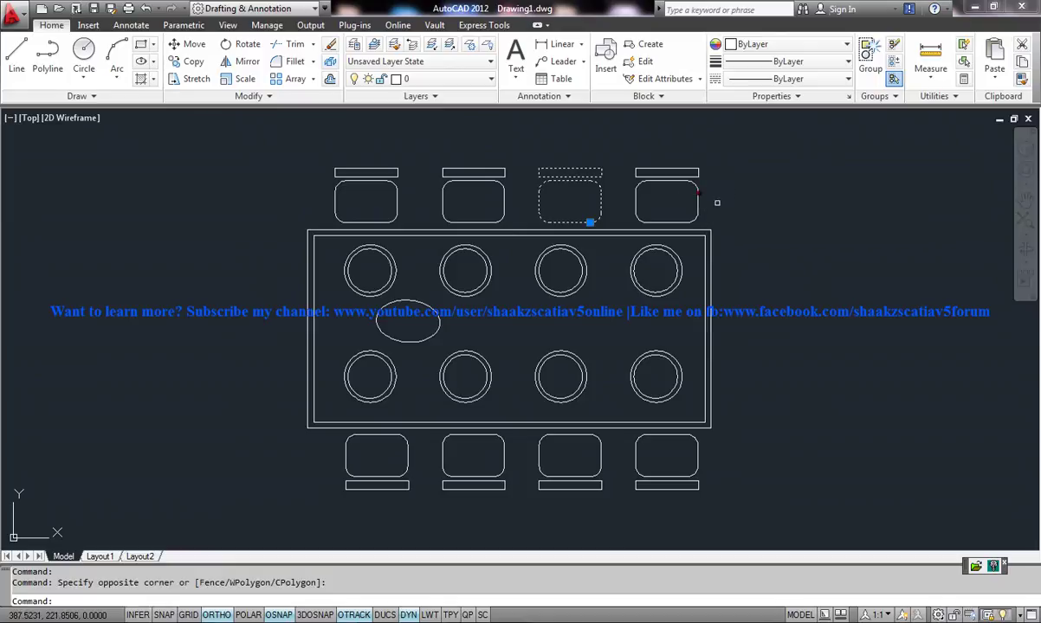
{"action": "left_click", "coordinate": [631, 157]}
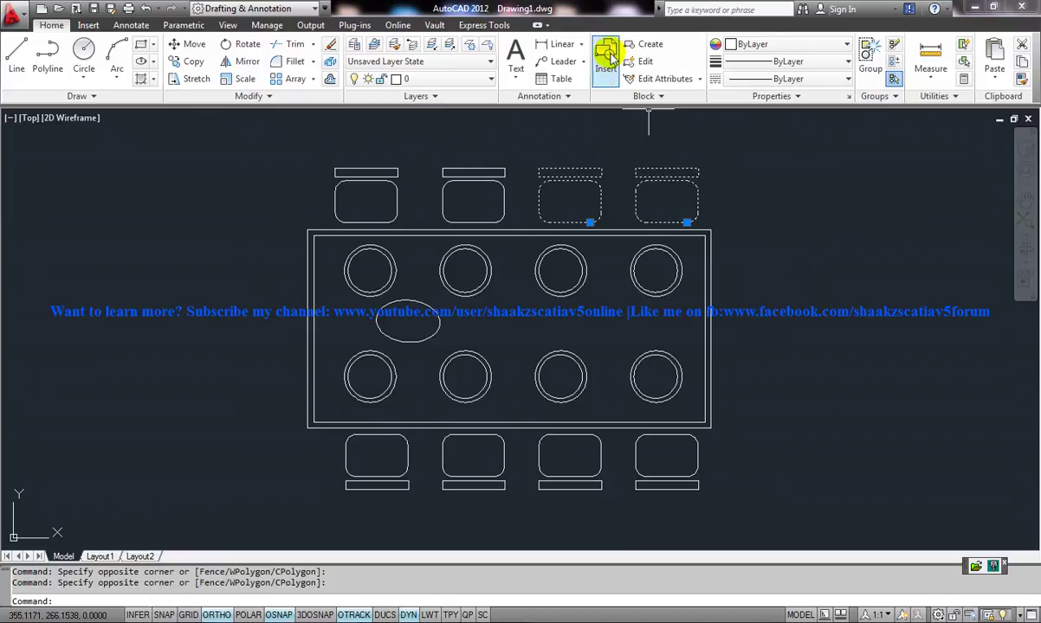
{"action": "key", "text": "Escape"}
{"action": "key", "text": "Escape"}
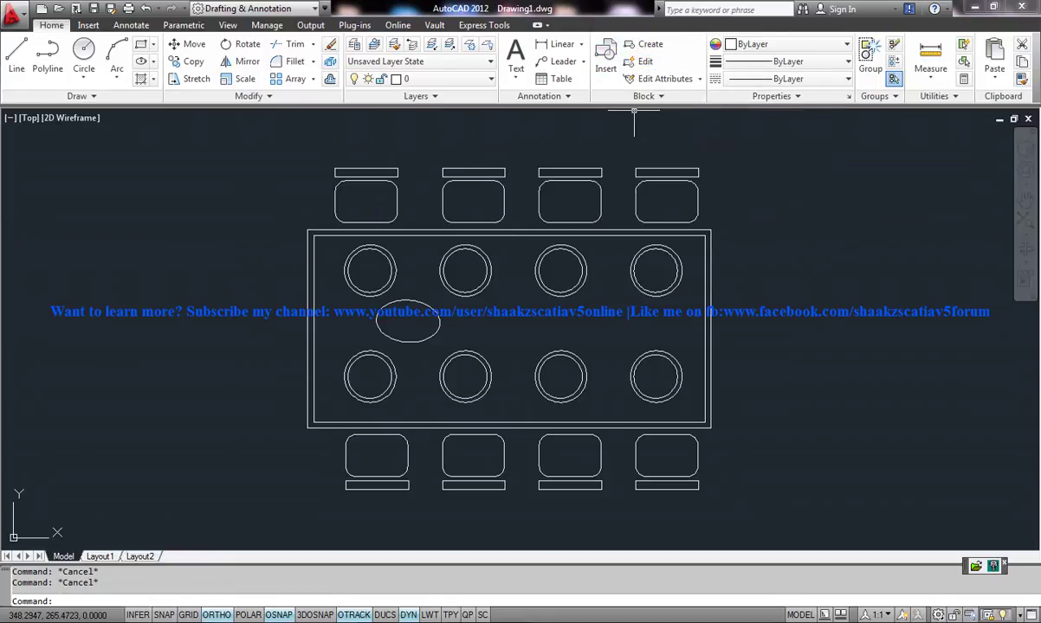
Step: Insert a chair block at the table's upper left using I
{"action": "type", "text": "i"}
{"action": "key", "text": "Return"}
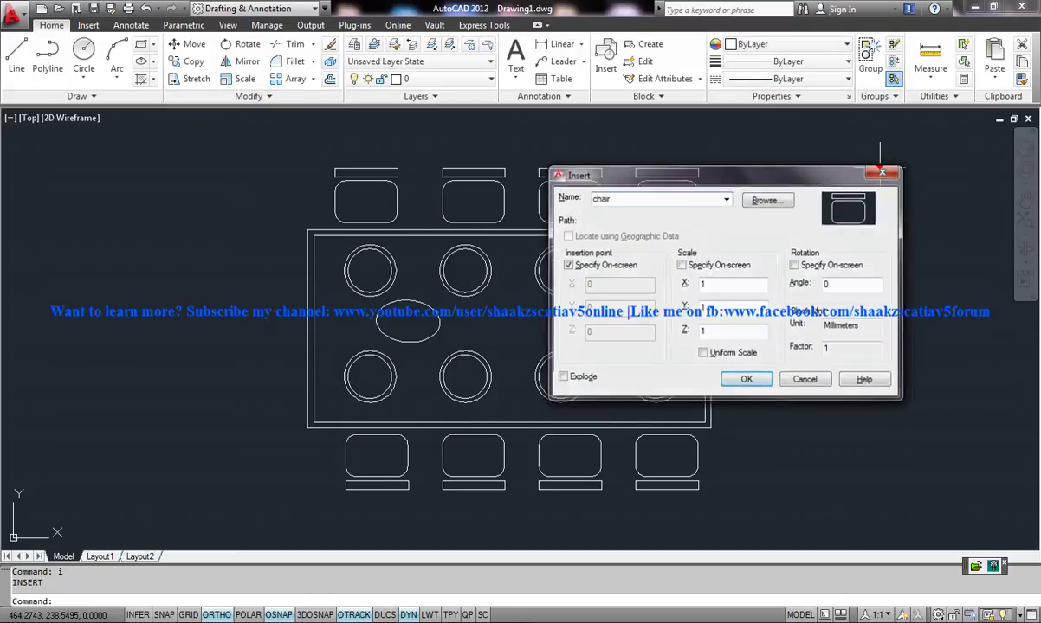
{"action": "left_click", "coordinate": [882, 173]}
{"action": "left_click", "coordinate": [605, 60]}
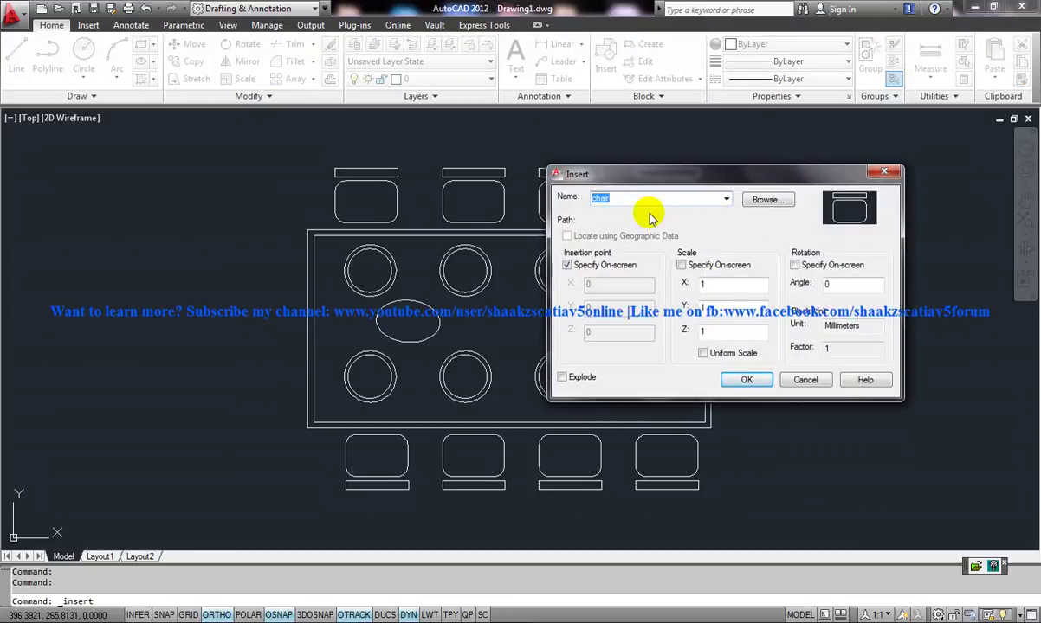
{"action": "left_click", "coordinate": [747, 381]}
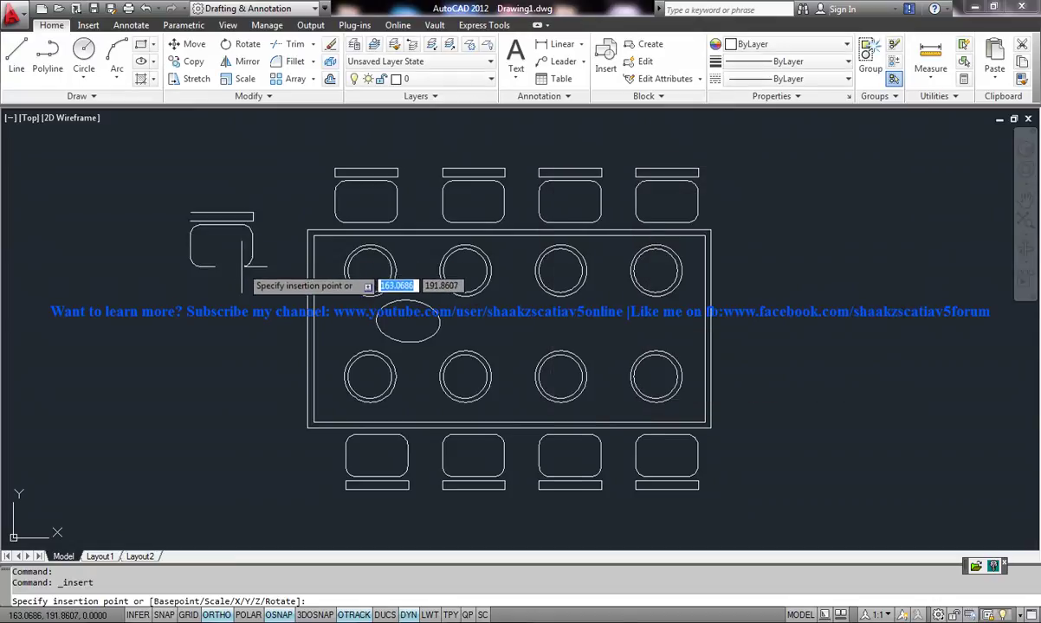
{"action": "left_click", "coordinate": [241, 269]}
Step: Insert another chair to the right of the table, then erase it
{"action": "key", "text": "Return"}
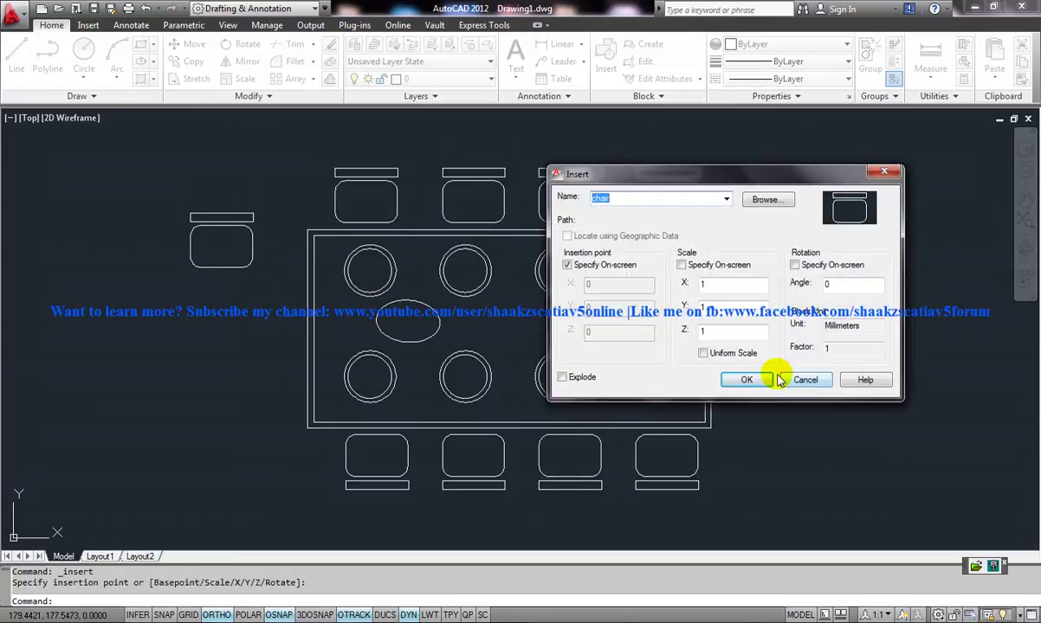
{"action": "left_click", "coordinate": [770, 381]}
{"action": "left_click", "coordinate": [806, 353]}
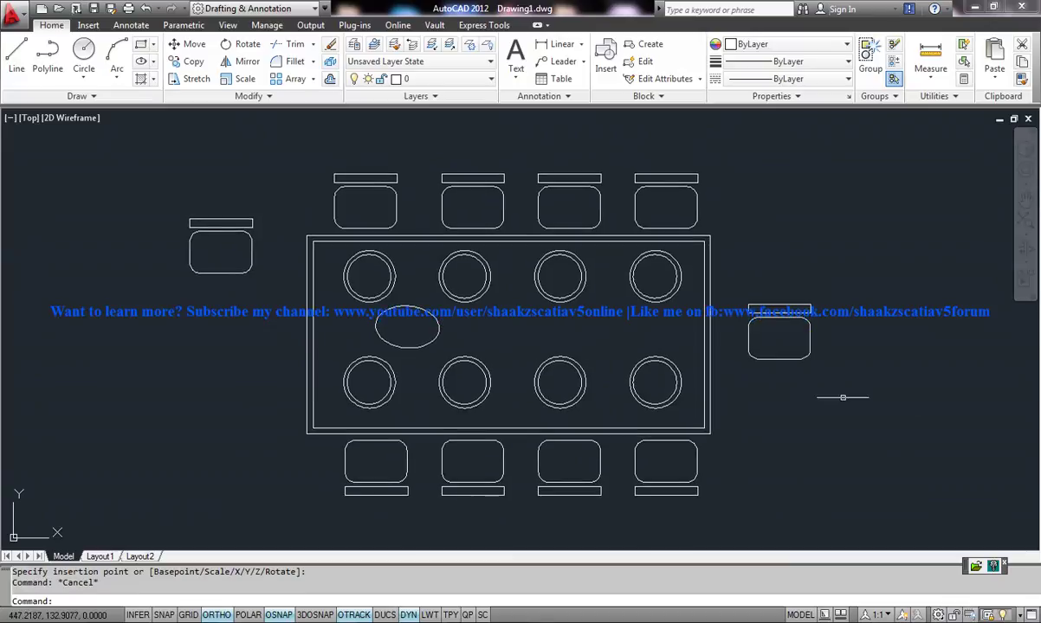
{"action": "key", "text": "Escape"}
{"action": "key", "text": "Escape"}
{"action": "left_click", "coordinate": [793, 281]}
{"action": "left_click", "coordinate": [857, 406]}
{"action": "key", "text": "Delete"}
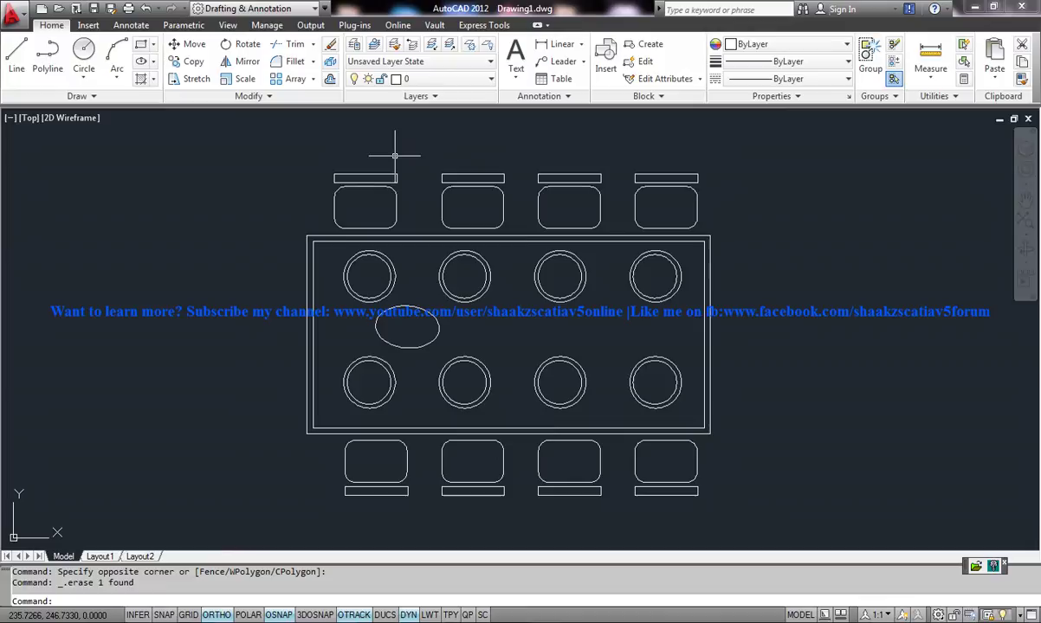
{"action": "key", "text": "Escape"}
{"action": "key", "text": "Escape"}
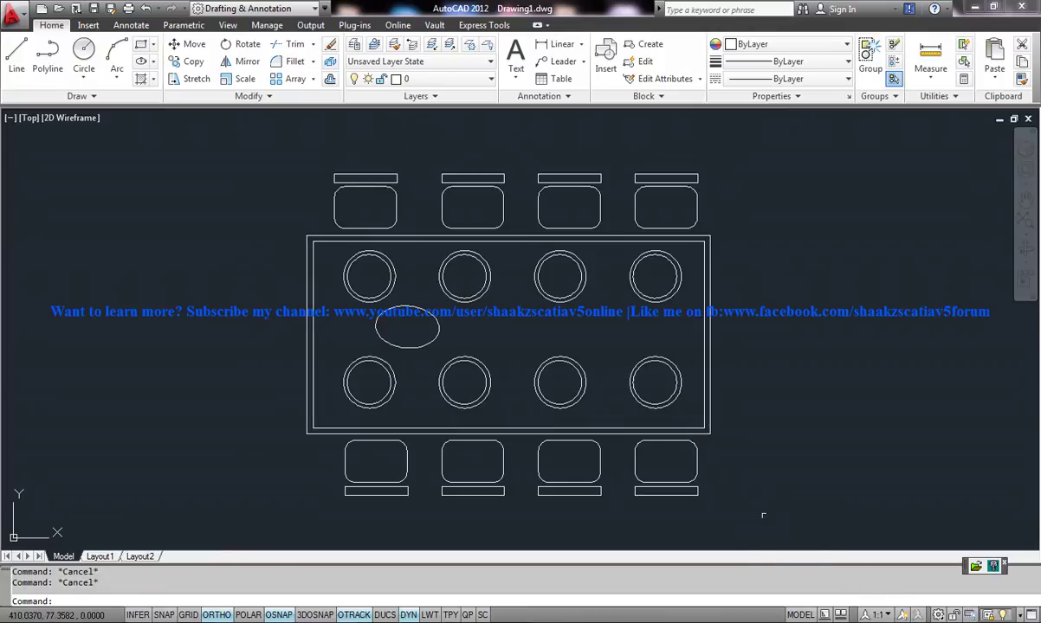
Step: Draw the outer table rectangle in empty space to the right
{"action": "mouse_move", "coordinate": [763, 412]}
{"action": "middle_mouse_down"}
{"action": "mouse_move", "coordinate": [396, 360]}
{"action": "mouse_move", "coordinate": [191, 362]}
{"action": "middle_mouse_up"}
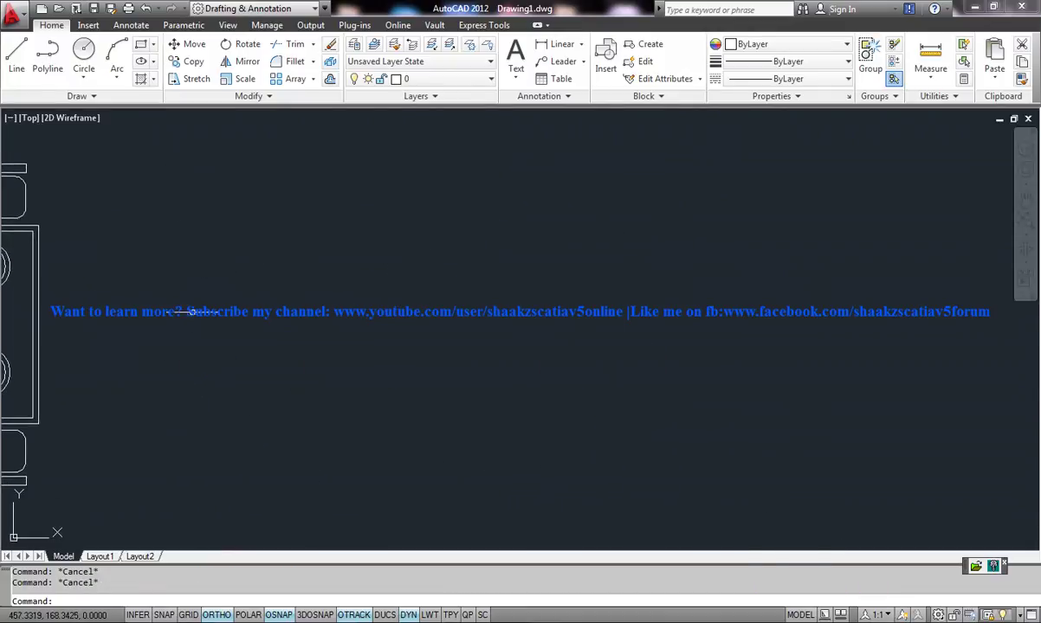
{"action": "left_click", "coordinate": [140, 43]}
{"action": "left_click", "coordinate": [248, 225]}
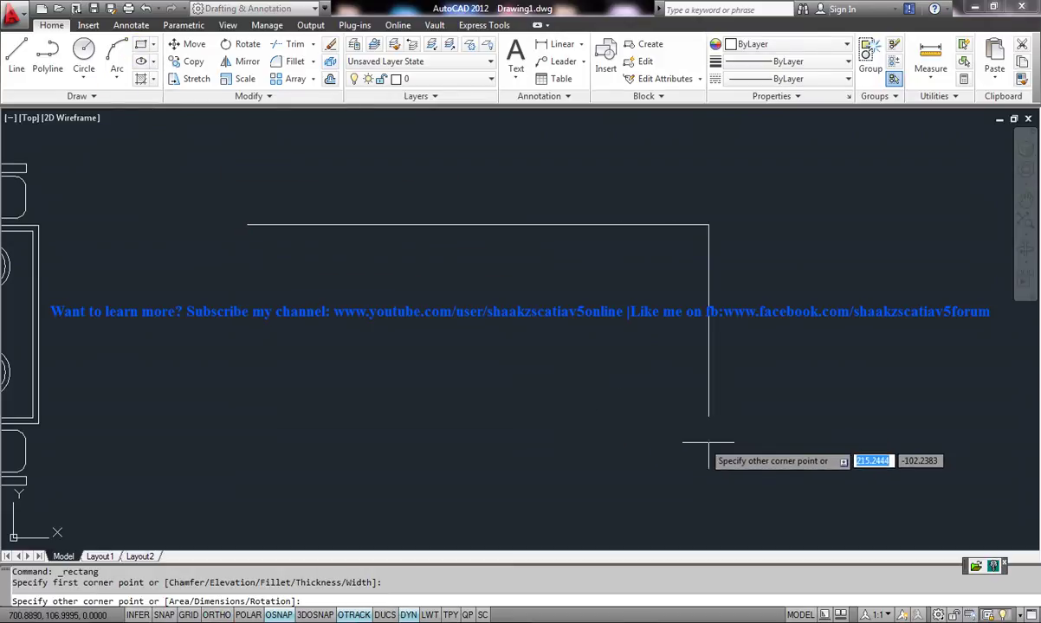
{"action": "left_click", "coordinate": [658, 437]}
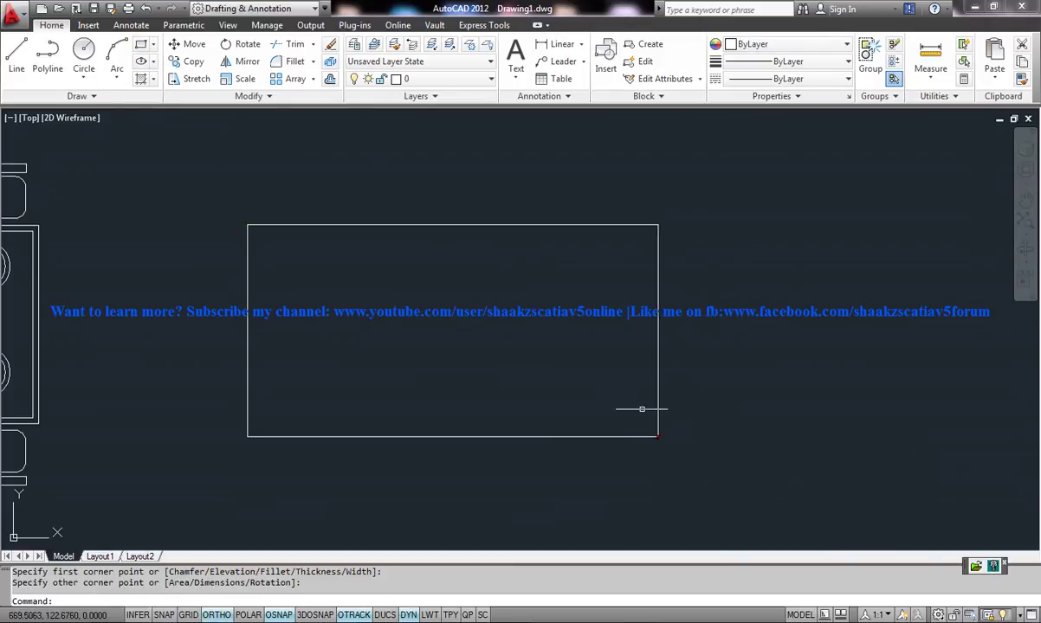
Step: With object snapping off, draw a slightly smaller rectangle just inside the outer one
{"action": "left_click", "coordinate": [140, 44]}
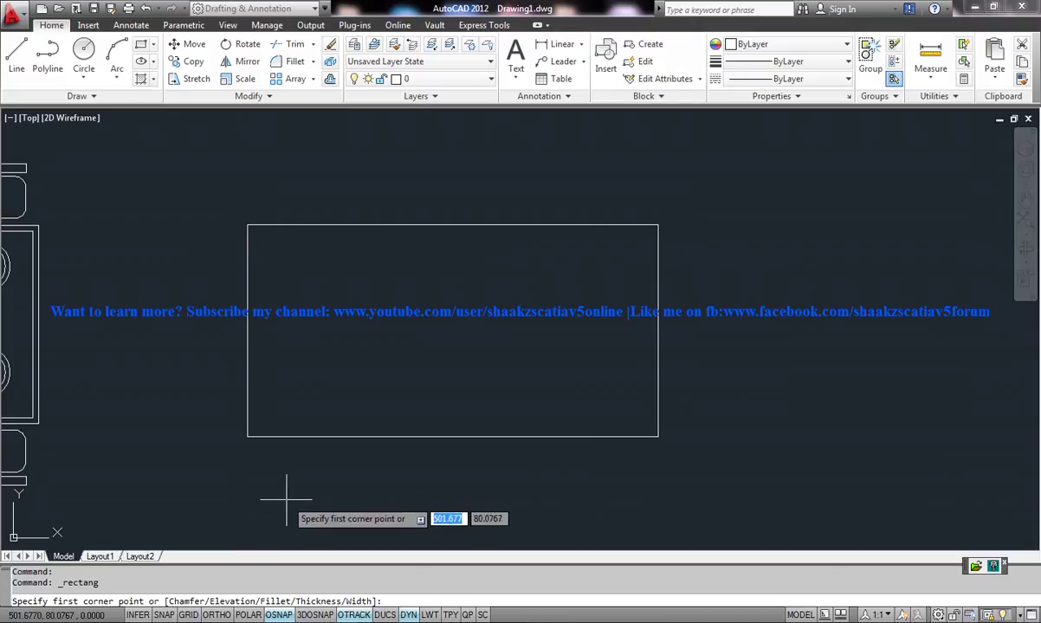
{"action": "left_click", "coordinate": [278, 615]}
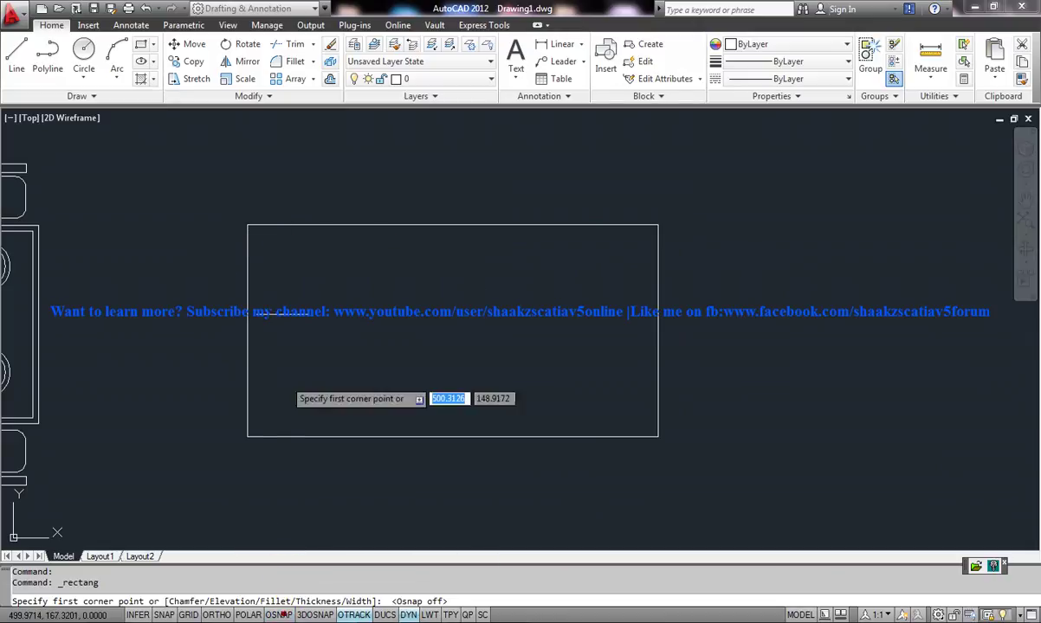
{"action": "left_click", "coordinate": [253, 230]}
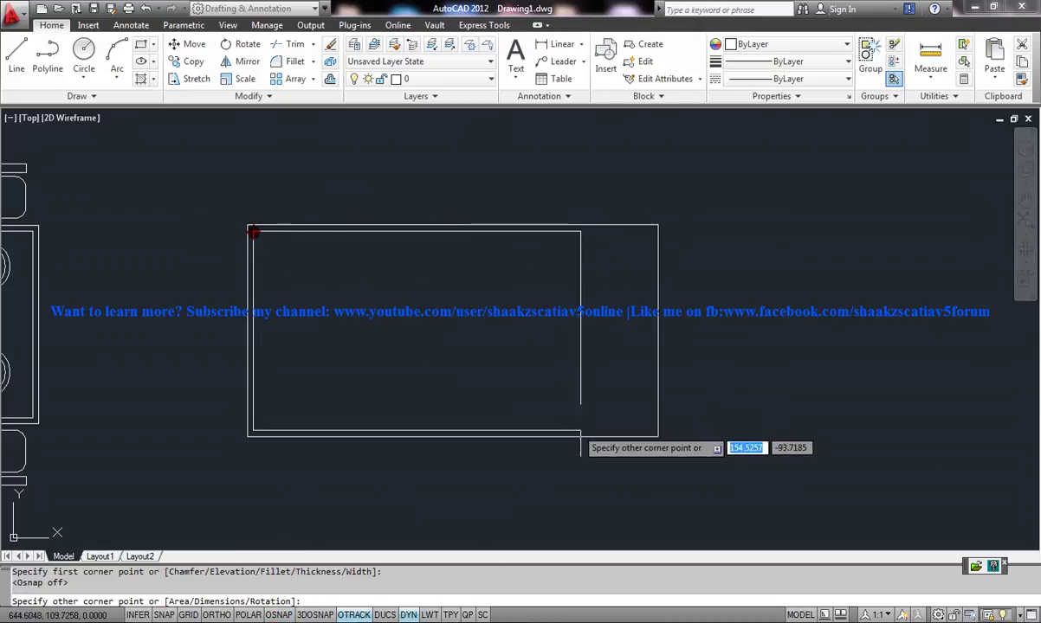
{"action": "left_click", "coordinate": [654, 434]}
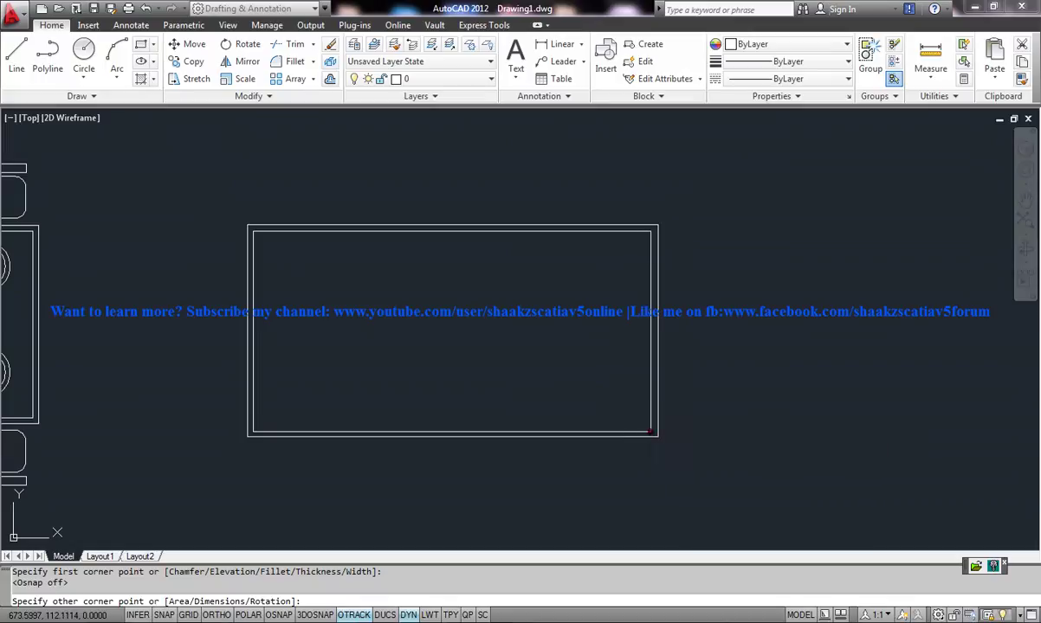
{"action": "mouse_move", "coordinate": [471, 316]}
{"action": "middle_mouse_down"}
{"action": "mouse_move", "coordinate": [530, 367]}
{"action": "mouse_move", "coordinate": [544, 341]}
{"action": "middle_mouse_up"}
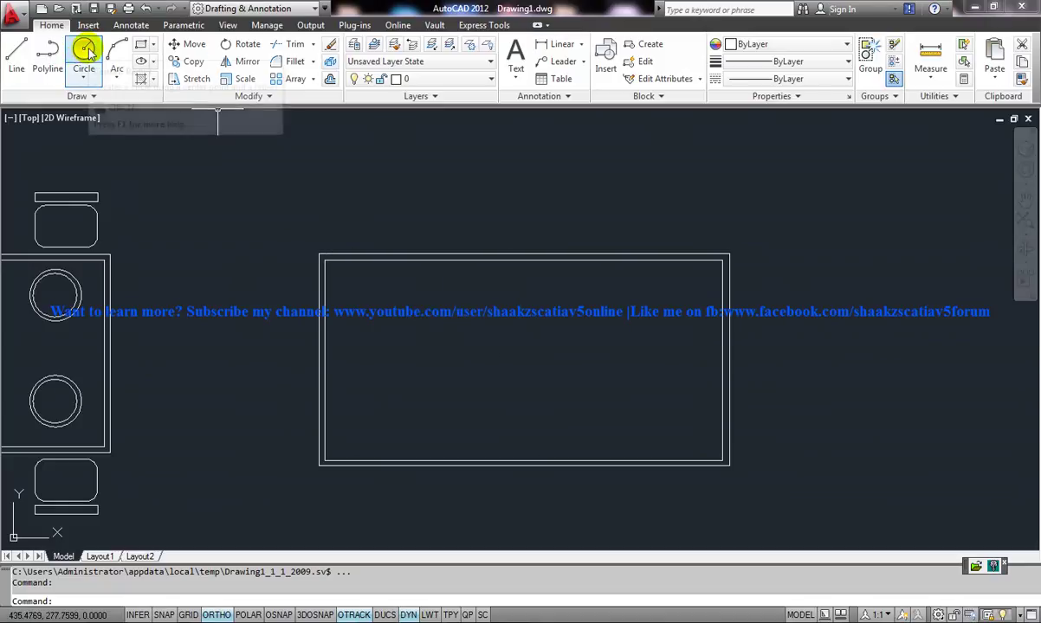
Step: With Ortho off, draw an oval plate inside the table using Ellipse (Center)
{"action": "left_click", "coordinate": [144, 65]}
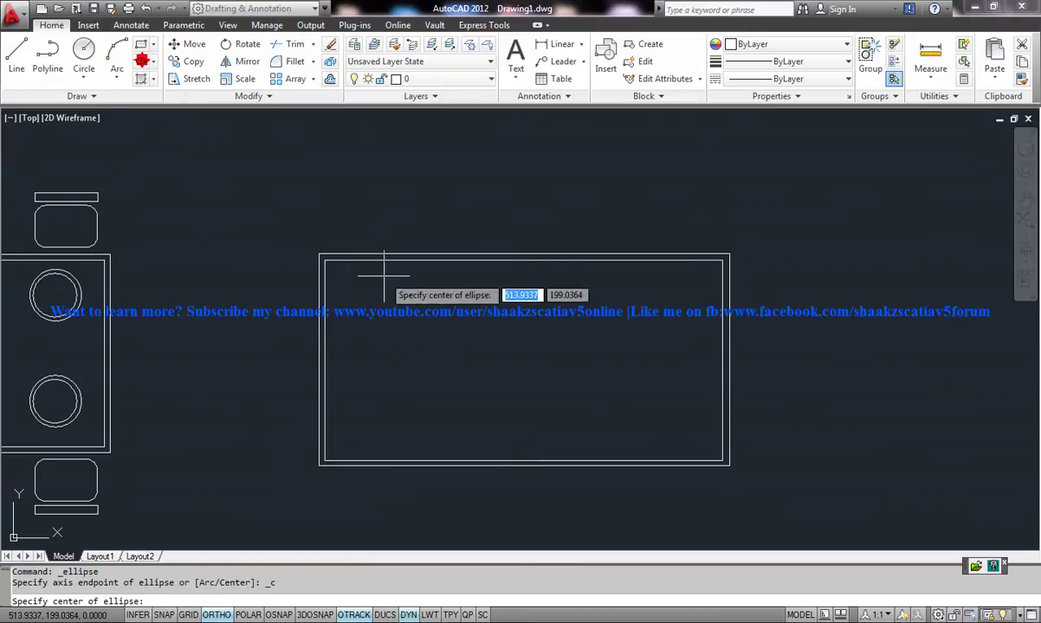
{"action": "left_click", "coordinate": [216, 615]}
{"action": "left_click", "coordinate": [408, 355]}
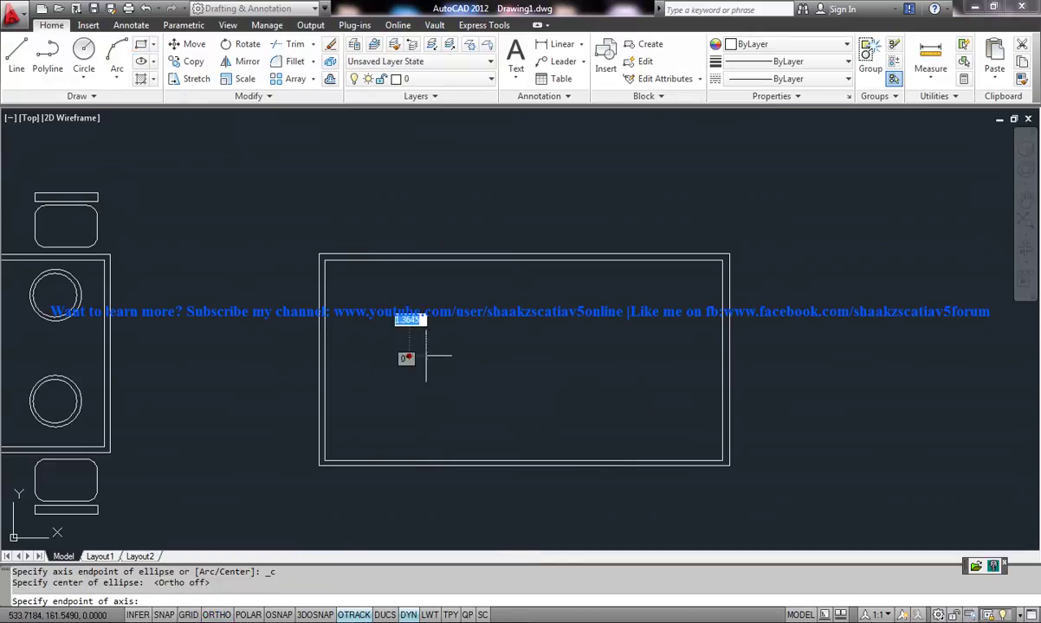
{"action": "left_click", "coordinate": [443, 361]}
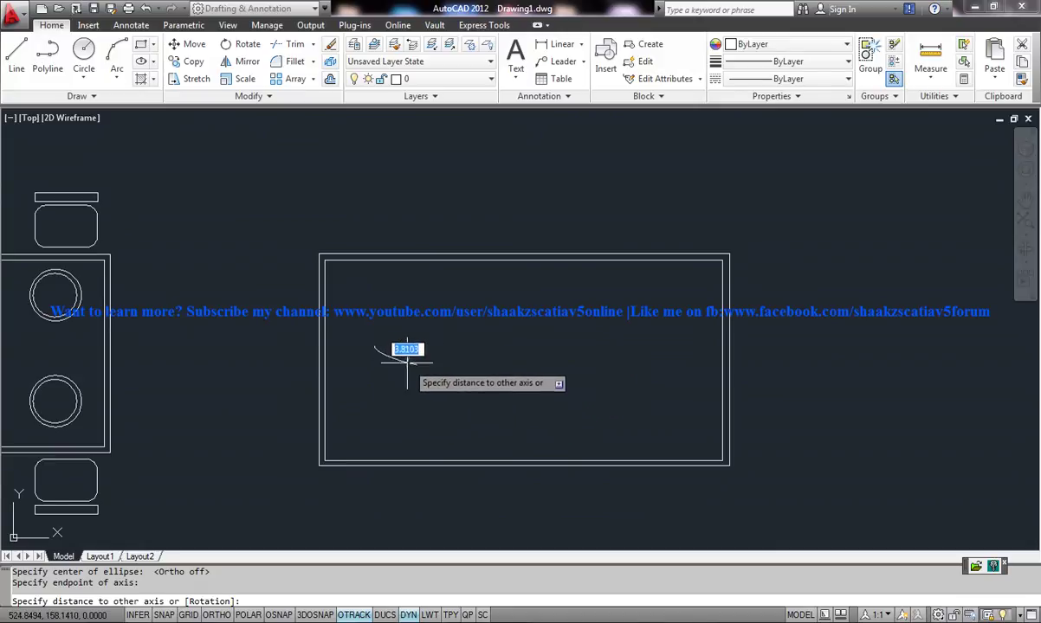
{"action": "left_click", "coordinate": [410, 380]}
{"action": "middle_click_drag", "start_coordinate": [485, 285], "coordinate": [504, 307]}
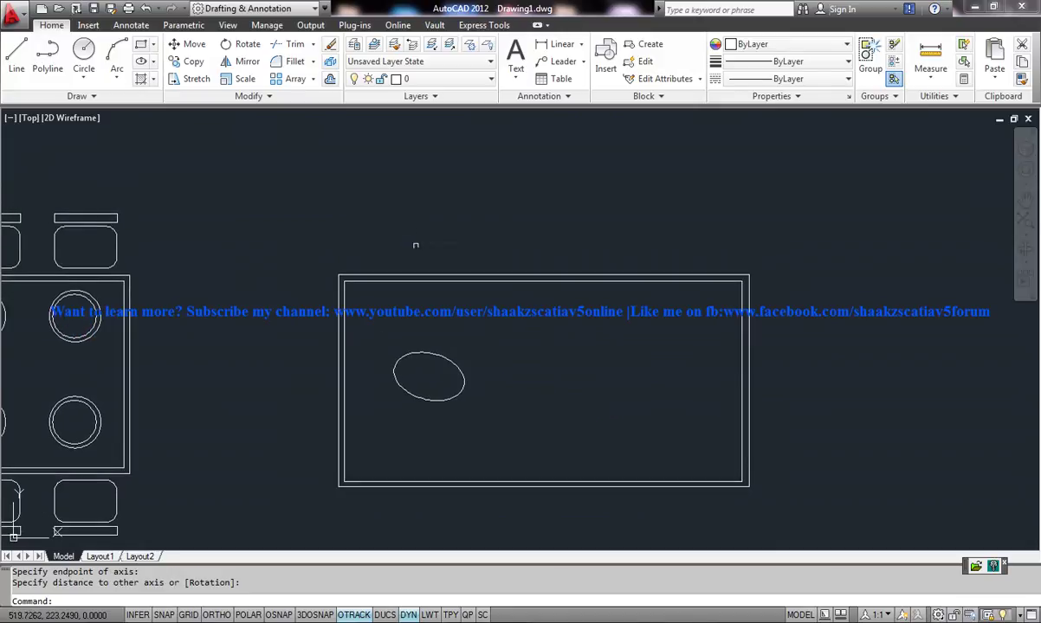
Step: Draw a circular plate above the oval
{"action": "left_click", "coordinate": [87, 47]}
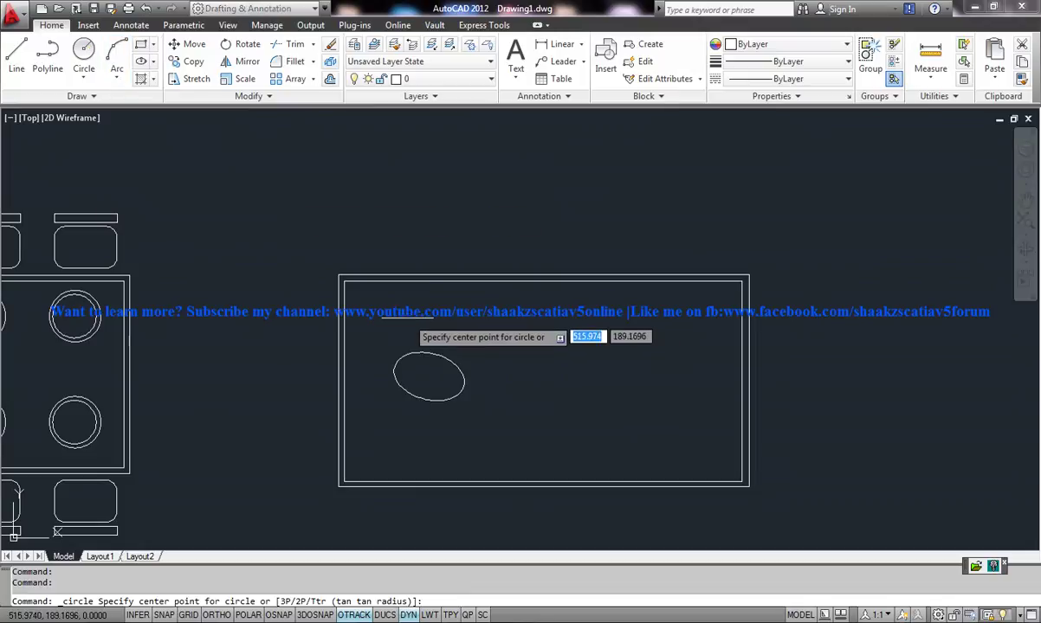
{"action": "left_click", "coordinate": [395, 316]}
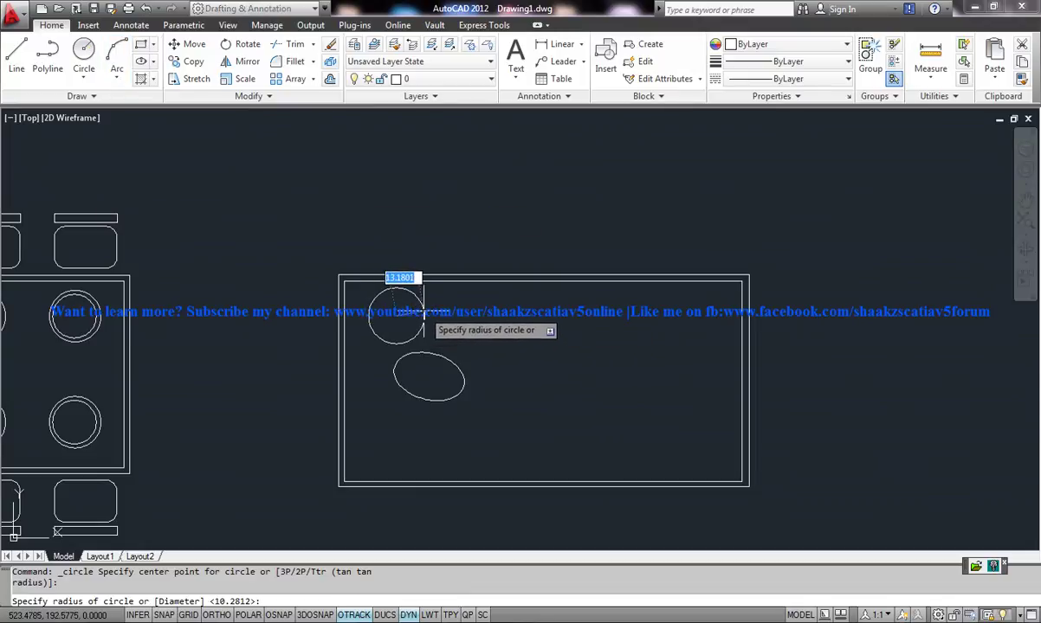
{"action": "left_click", "coordinate": [423, 316]}
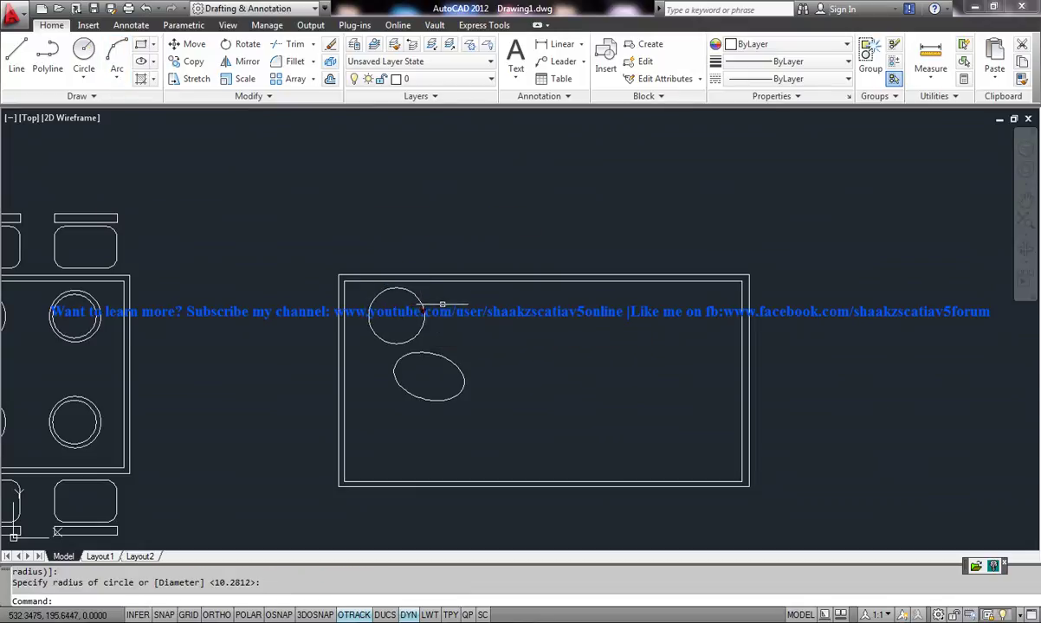
Step: Add a smaller concentric circle to the plate using Center snap, then select both circles
{"action": "left_click", "coordinate": [85, 49]}
{"action": "scroll", "coordinate": [365, 315], "scroll_direction": "up", "scroll_amount": 3}
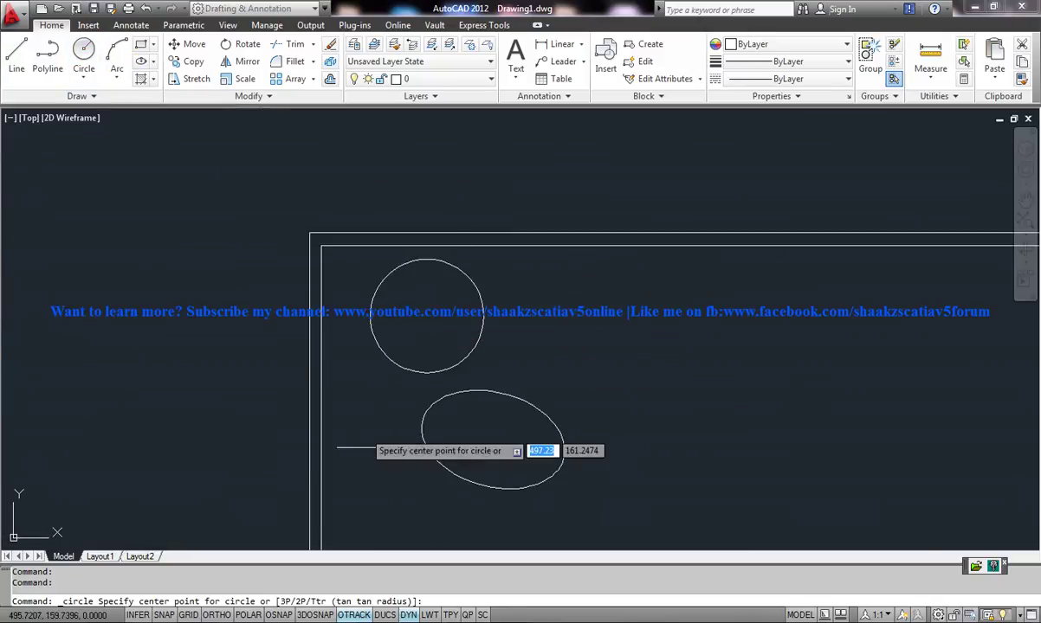
{"action": "left_click", "coordinate": [278, 614]}
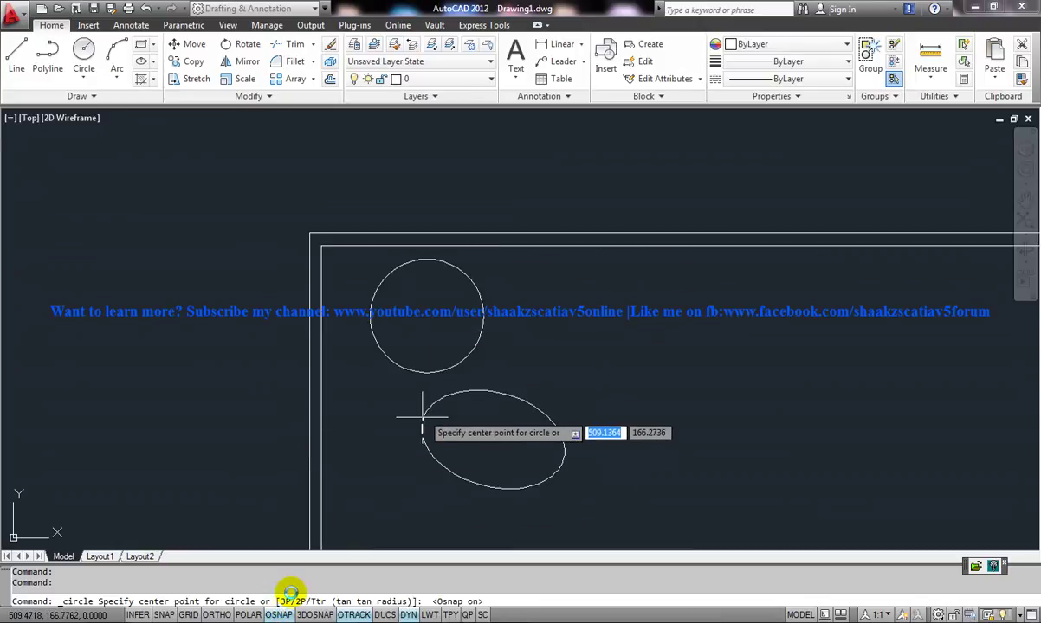
{"action": "right_click", "coordinate": [279, 614]}
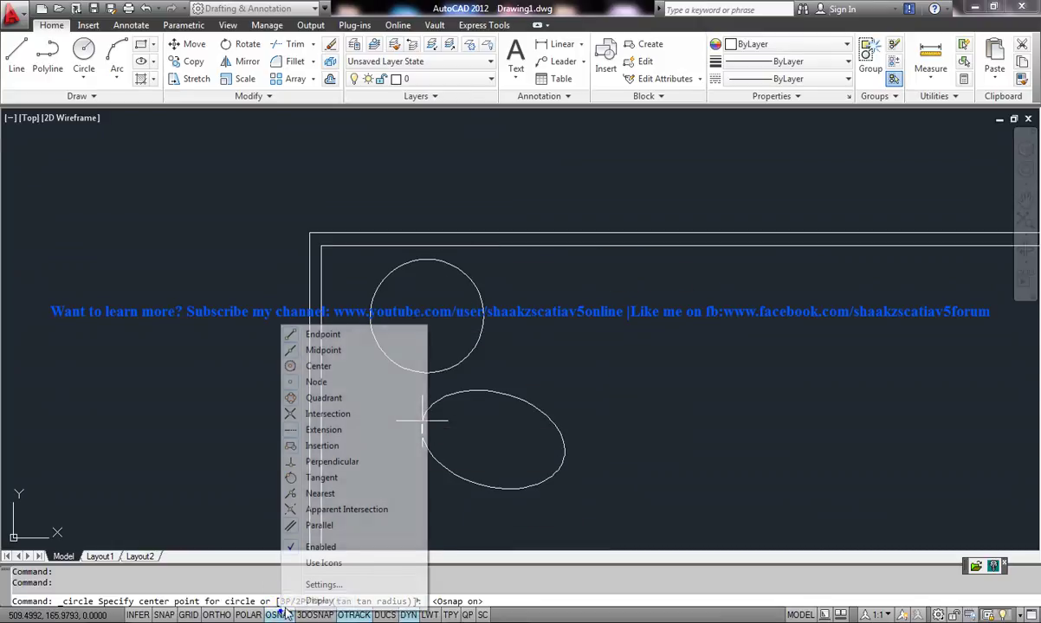
{"action": "left_click", "coordinate": [324, 366]}
{"action": "left_click", "coordinate": [426, 316]}
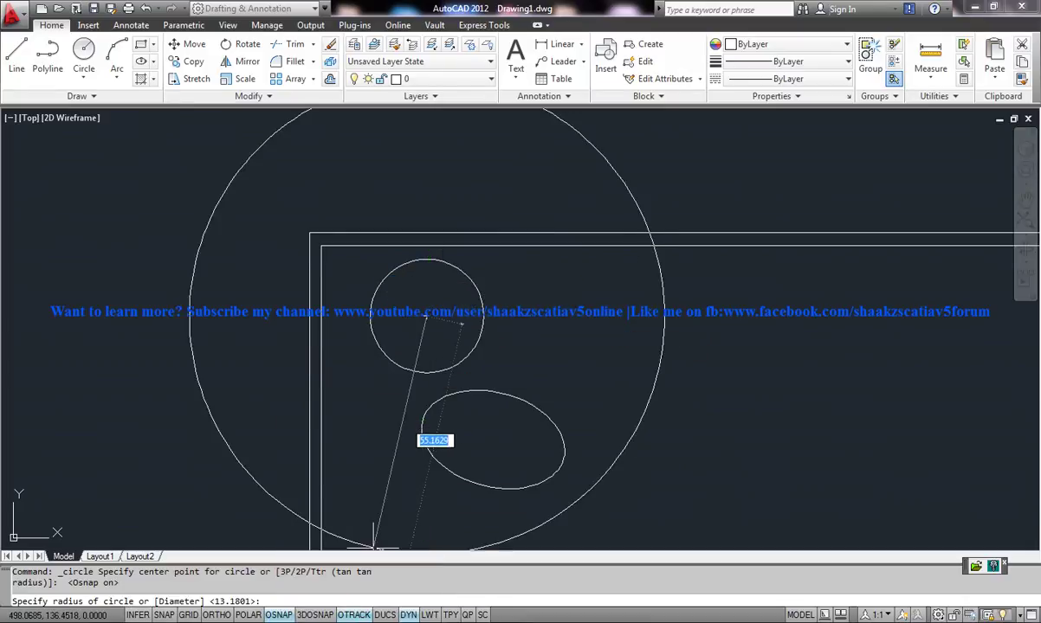
{"action": "key", "text": "F3"}
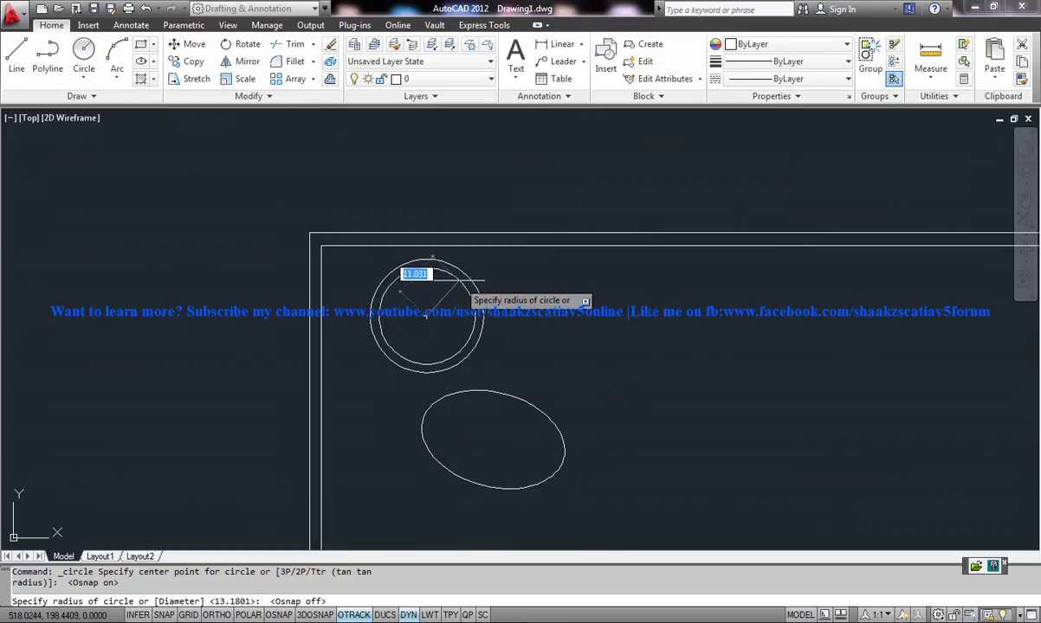
{"action": "left_click", "coordinate": [460, 283]}
{"action": "scroll", "coordinate": [512, 306], "scroll_direction": "down", "scroll_amount": 3}
{"action": "middle_click_drag", "start_coordinate": [512, 306], "coordinate": [488, 339]}
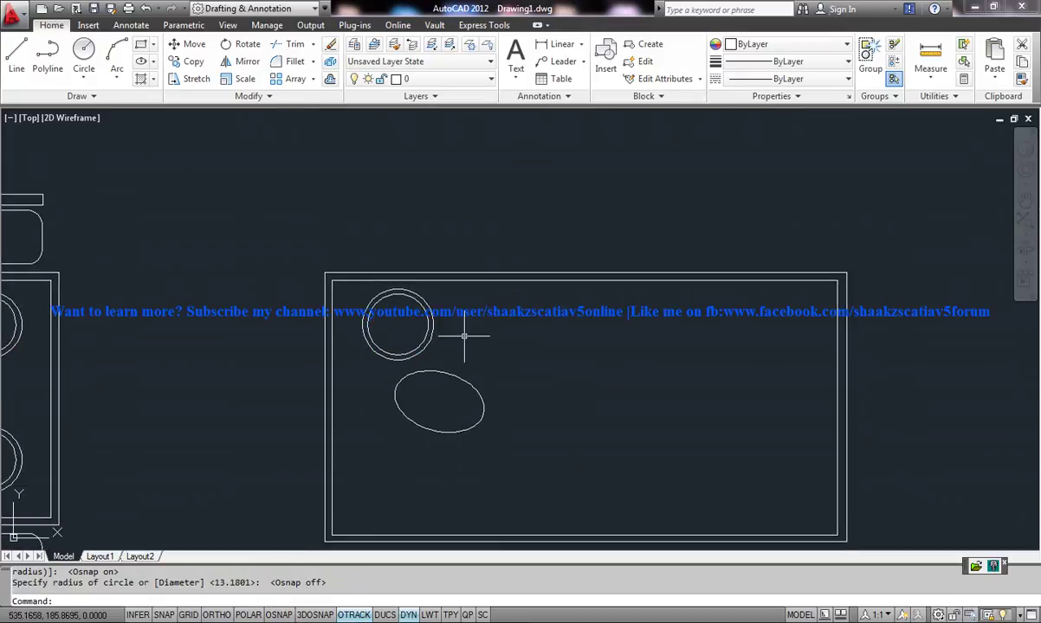
{"action": "left_click_drag", "start_coordinate": [520, 339], "coordinate": [402, 294]}
Step: Array the double-circle plate into four columns and two rows across the table
{"action": "left_click", "coordinate": [299, 79]}
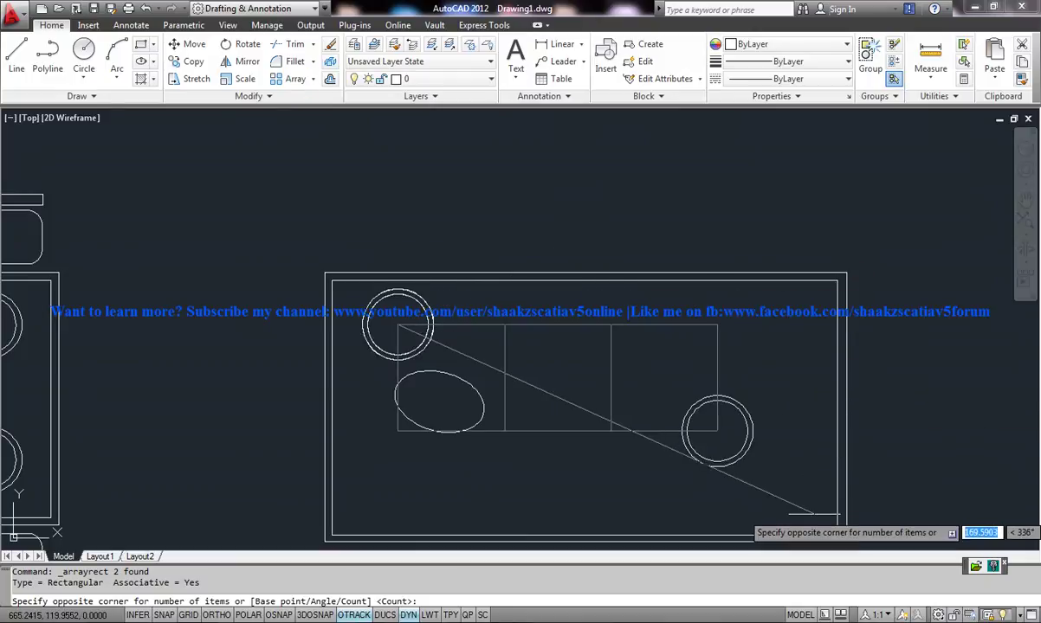
{"action": "left_click", "coordinate": [761, 512]}
{"action": "left_click", "coordinate": [788, 491]}
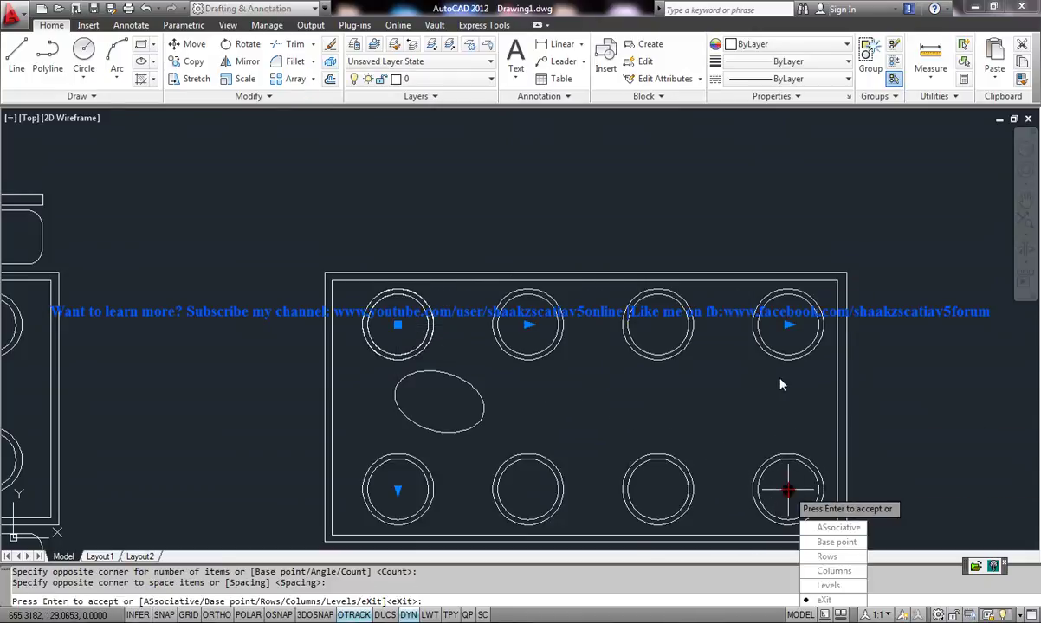
{"action": "middle_click_drag", "start_coordinate": [585, 326], "coordinate": [580, 305]}
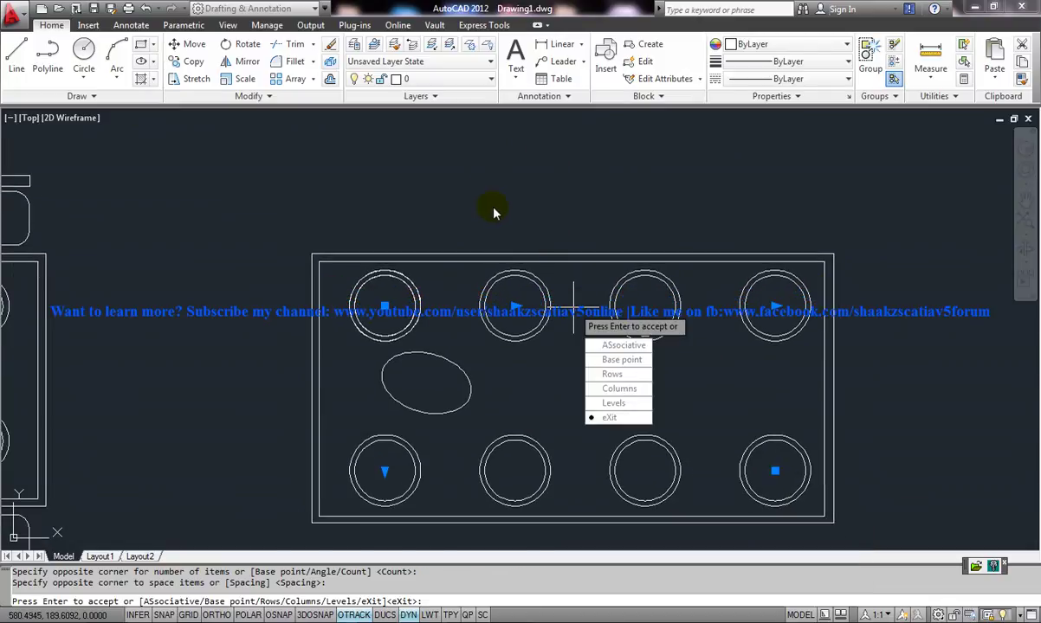
{"action": "key", "text": "Escape"}
Step: Undo the last array change and nudge the plate array slightly right
{"action": "left_click", "coordinate": [367, 274]}
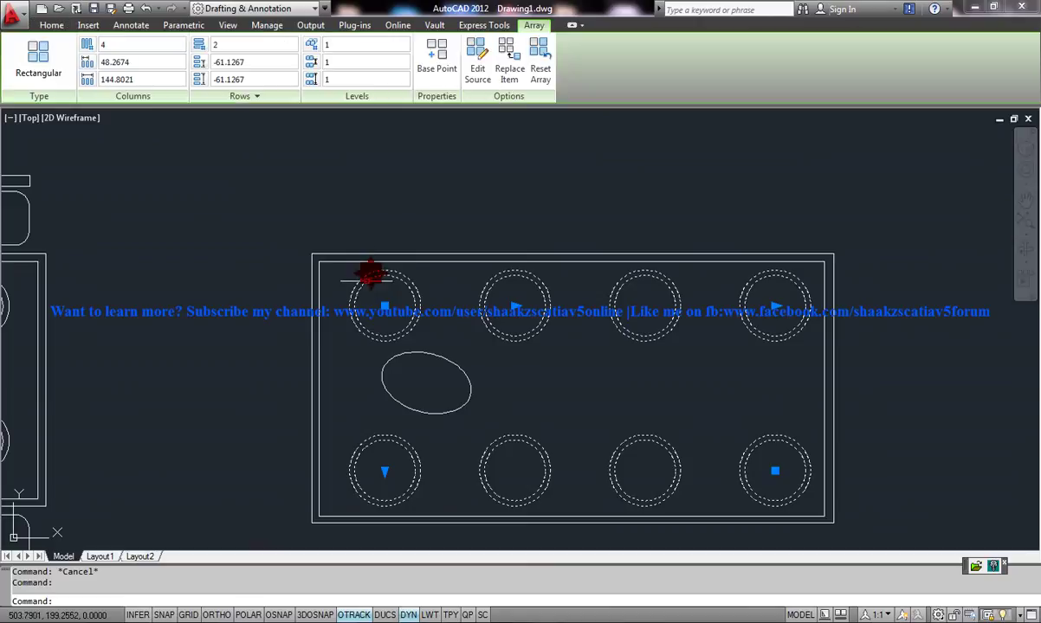
{"action": "left_click", "coordinate": [370, 277]}
{"action": "key", "text": "Escape"}
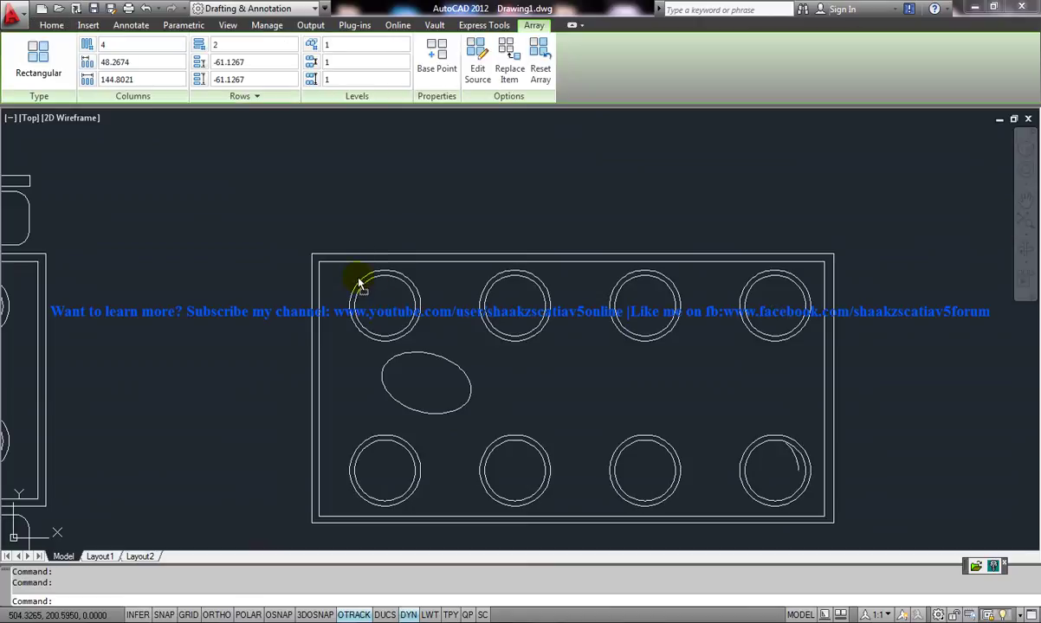
{"action": "key", "text": "ctrl+z"}
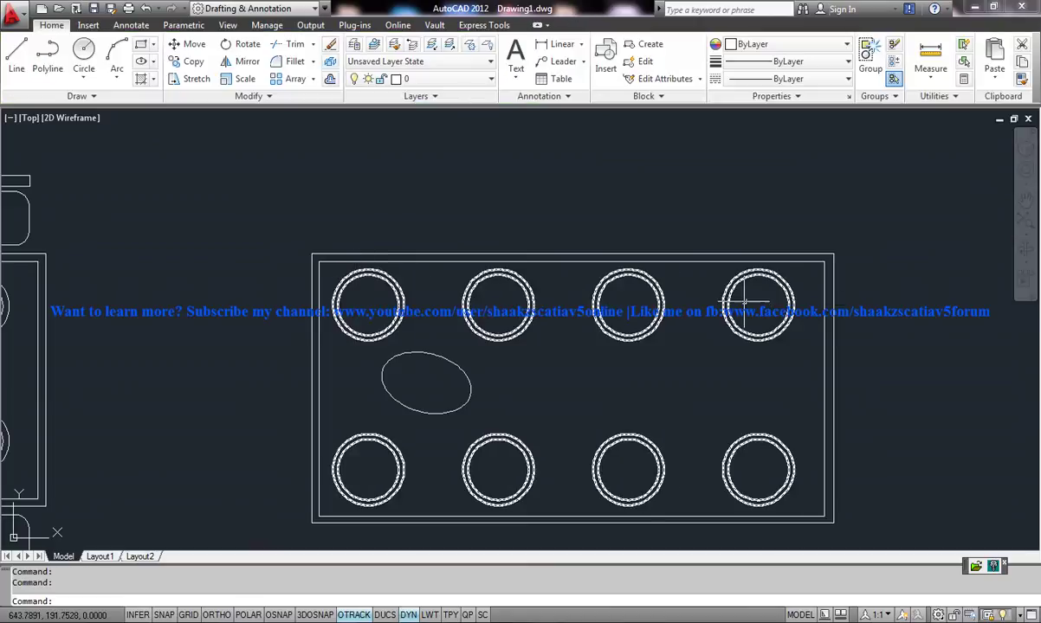
{"action": "left_click", "coordinate": [660, 288]}
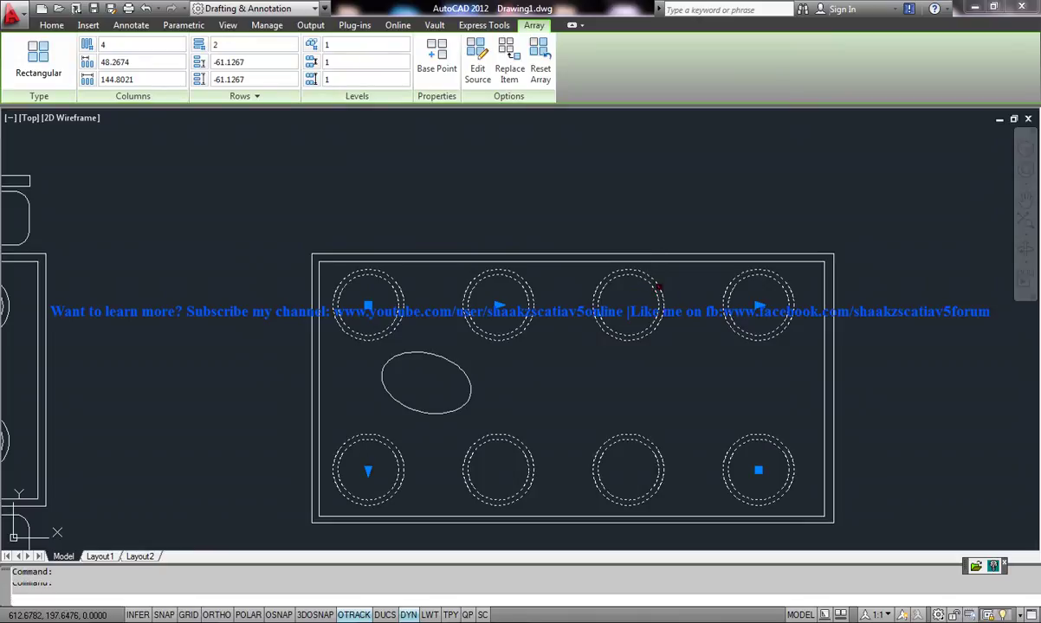
{"action": "left_click_drag", "start_coordinate": [660, 289], "coordinate": [665, 289]}
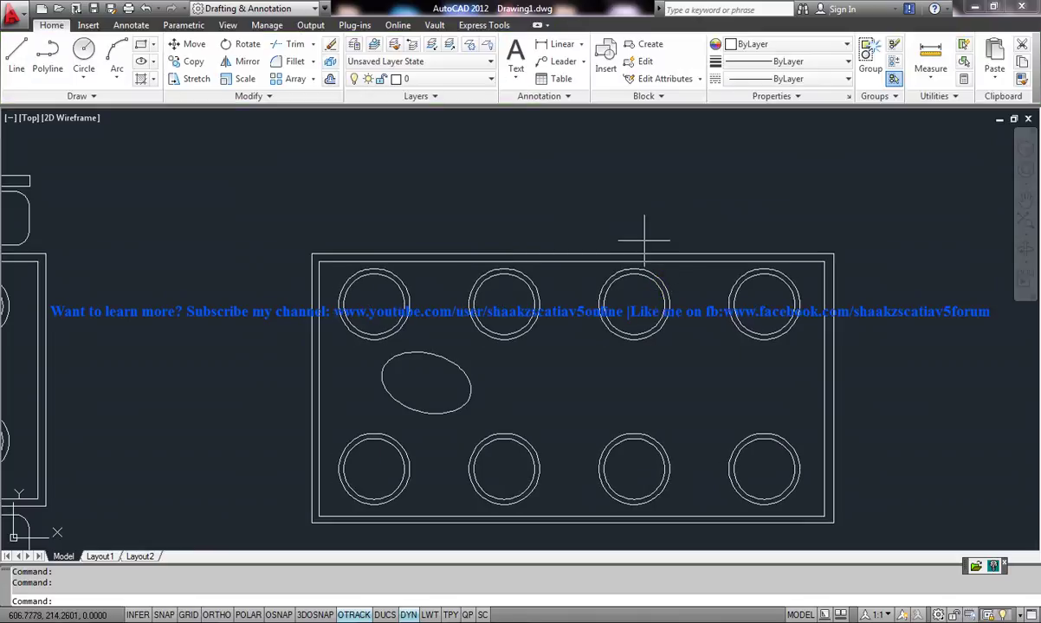
{"action": "middle_click_drag", "start_coordinate": [643, 240], "coordinate": [623, 232]}
{"action": "middle_click_drag", "start_coordinate": [594, 195], "coordinate": [605, 204]}
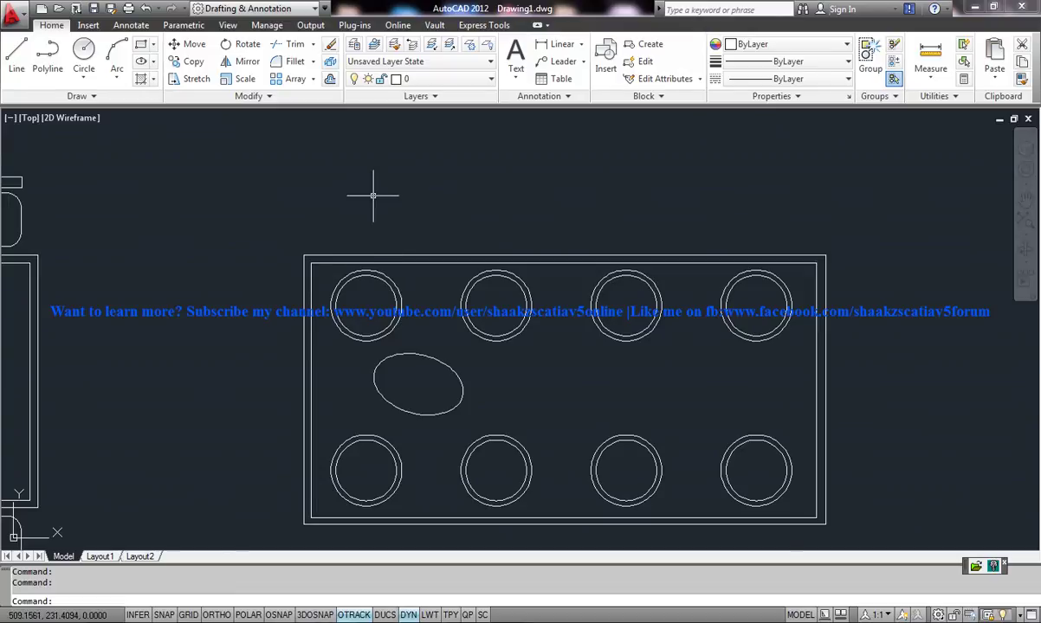
Step: Draw a square chair seat above the table with Rectangle
{"action": "left_click", "coordinate": [140, 43]}
{"action": "left_click", "coordinate": [324, 183]}
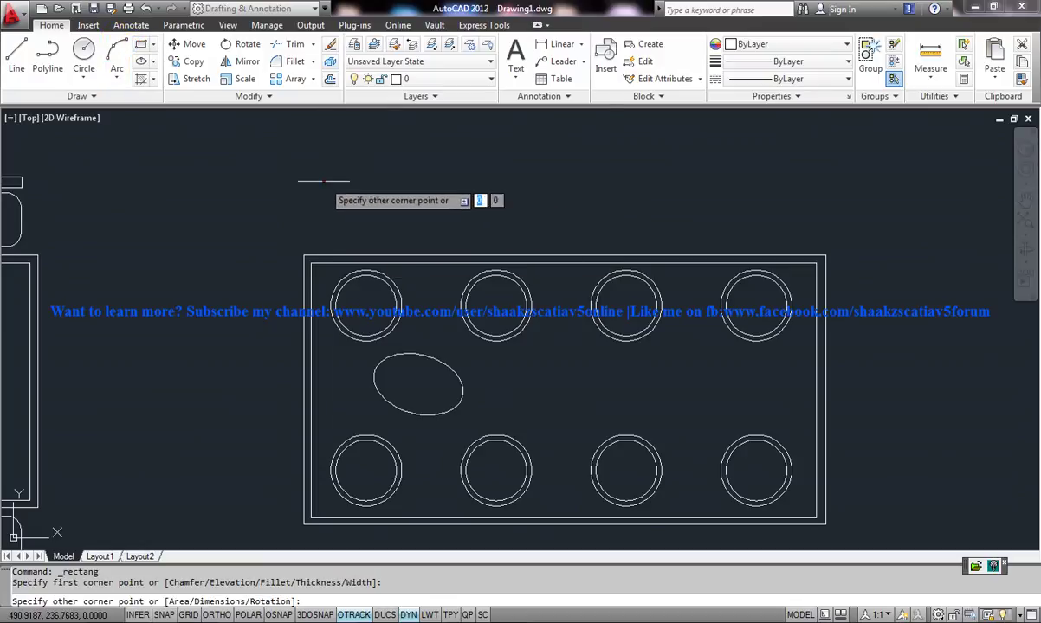
{"action": "left_click", "coordinate": [406, 247]}
{"action": "middle_click_drag", "start_coordinate": [406, 246], "coordinate": [450, 356]}
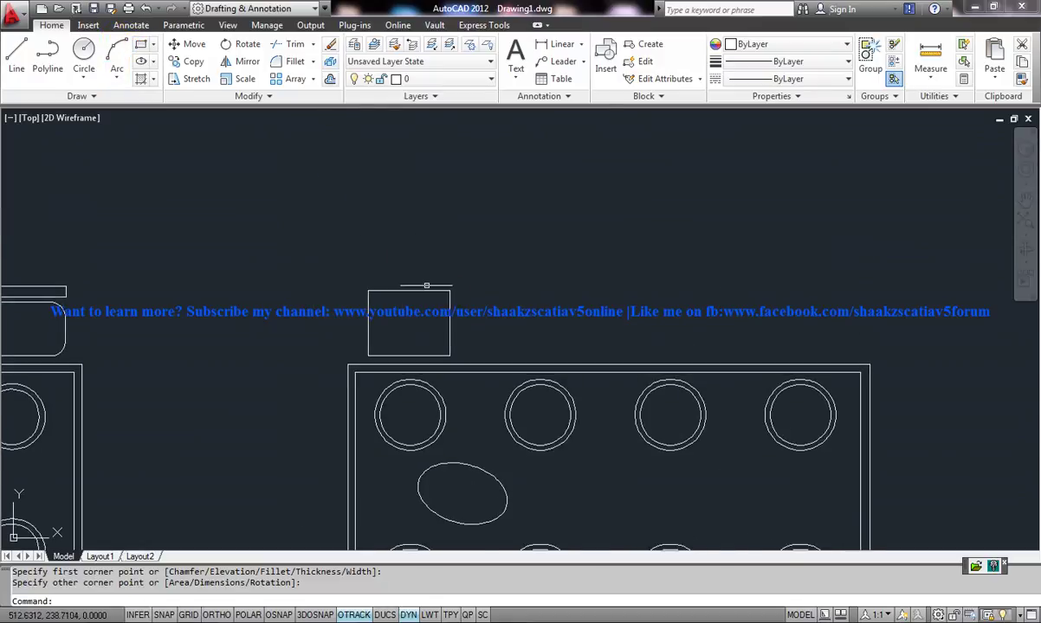
Step: Draw a thin backrest rectangle along the top of the seat
{"action": "left_click", "coordinate": [140, 44]}
{"action": "scroll", "coordinate": [362, 275], "scroll_direction": "up", "scroll_amount": 3}
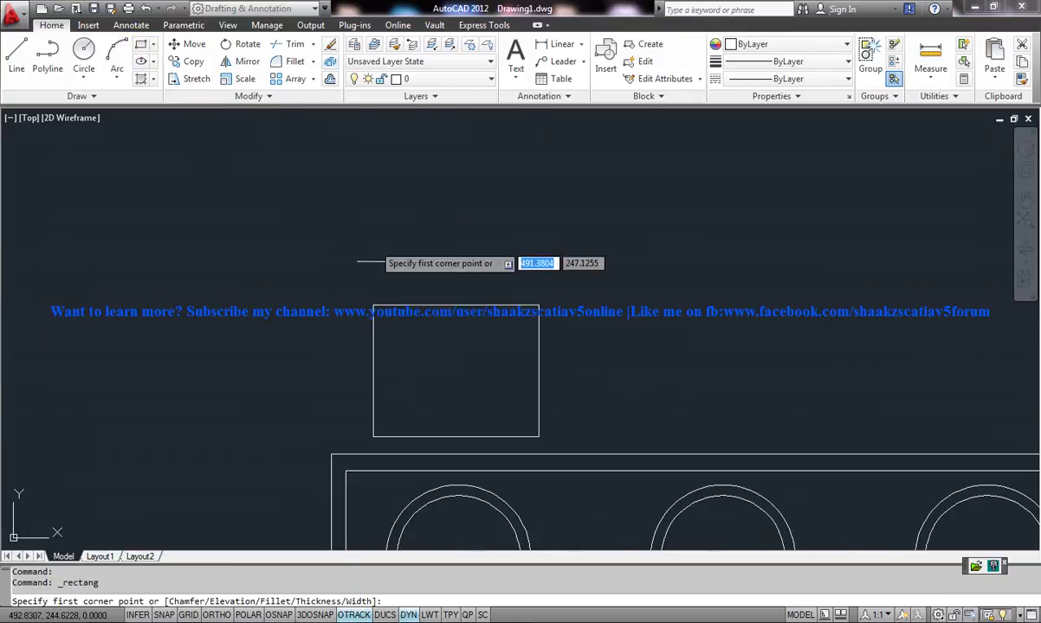
{"action": "left_click", "coordinate": [374, 298]}
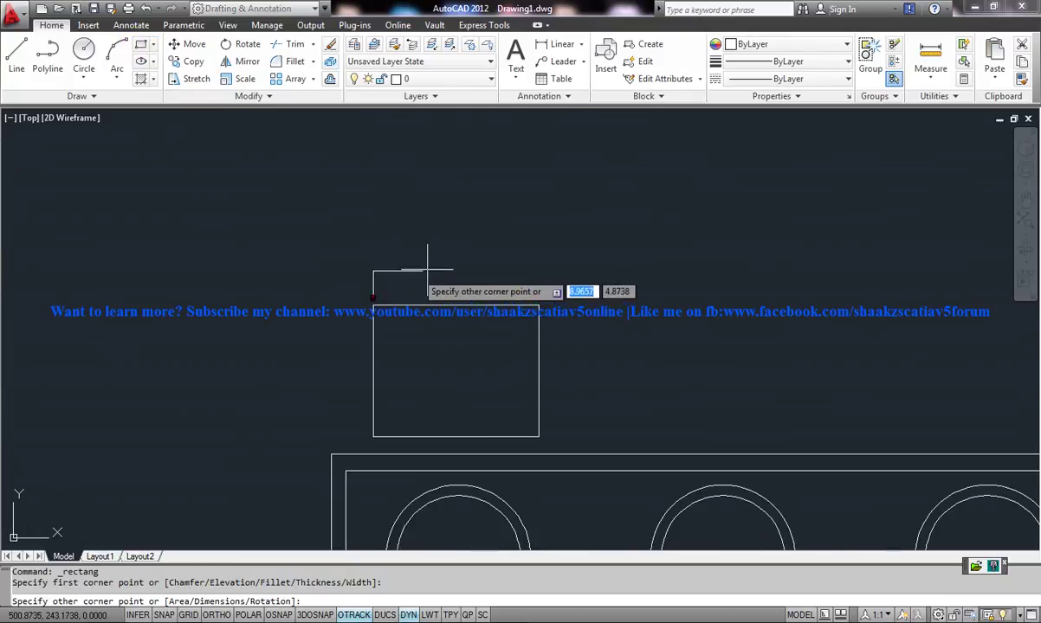
{"action": "left_click", "coordinate": [538, 281]}
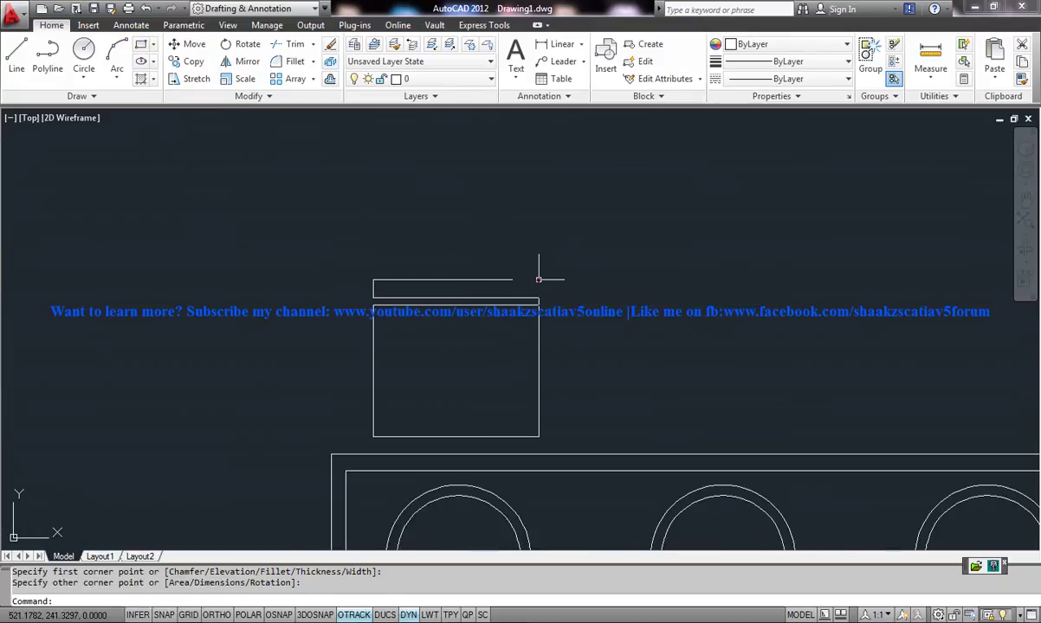
{"action": "scroll", "coordinate": [632, 321], "scroll_direction": "down", "scroll_amount": 2}
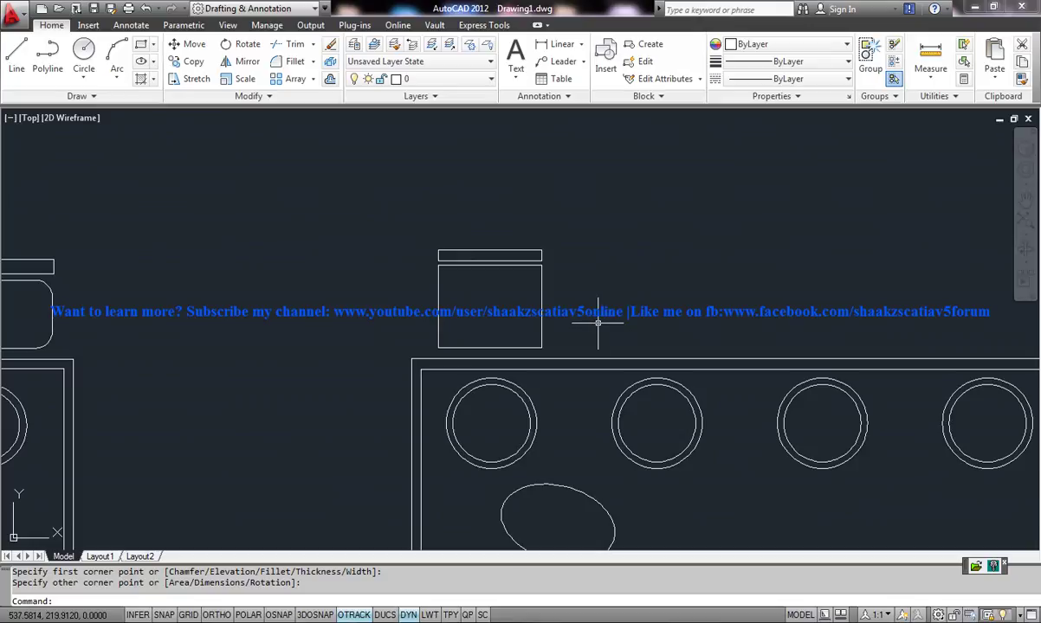
{"action": "mouse_move", "coordinate": [539, 325]}
{"action": "middle_mouse_down"}
{"action": "mouse_move", "coordinate": [541, 253]}
{"action": "mouse_move", "coordinate": [588, 280]}
{"action": "middle_mouse_up"}
{"action": "scroll", "coordinate": [571, 232], "scroll_direction": "down", "scroll_amount": 4}
{"action": "scroll", "coordinate": [548, 239], "scroll_direction": "up", "scroll_amount": 4}
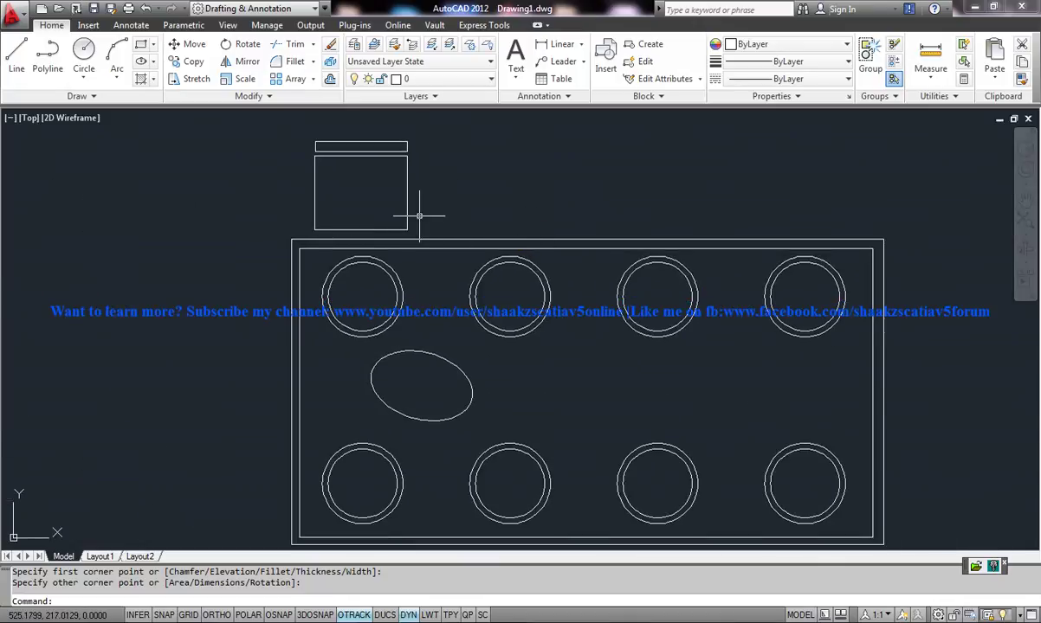
Step: Open Insert with I, browse the block names, then cancel the insertion
{"action": "type", "text": "i"}
{"action": "key", "text": "Return"}
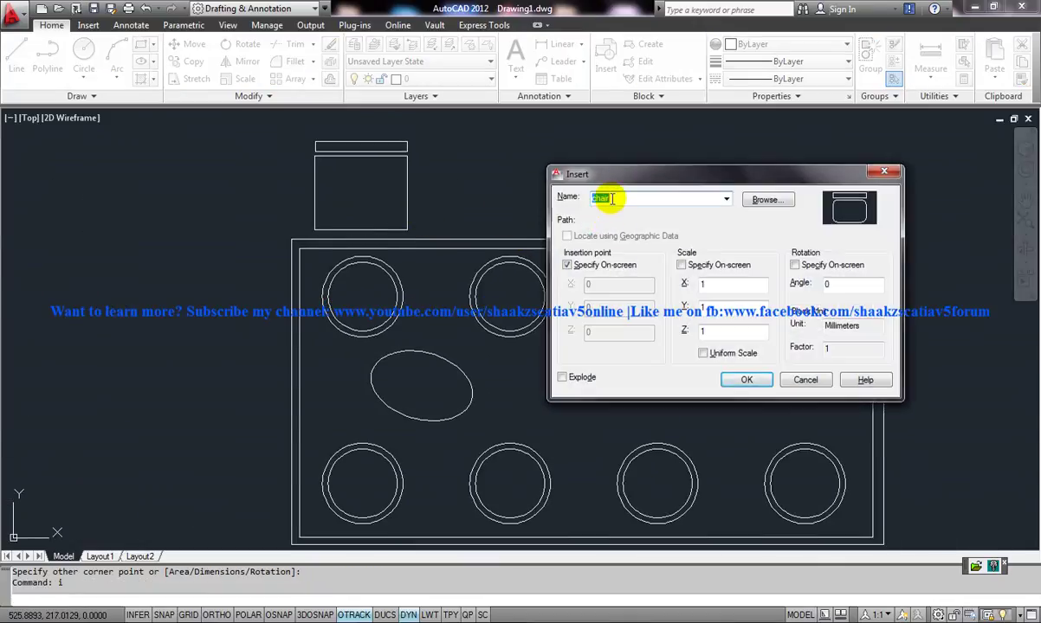
{"action": "left_click", "coordinate": [725, 201]}
{"action": "left_click", "coordinate": [761, 234]}
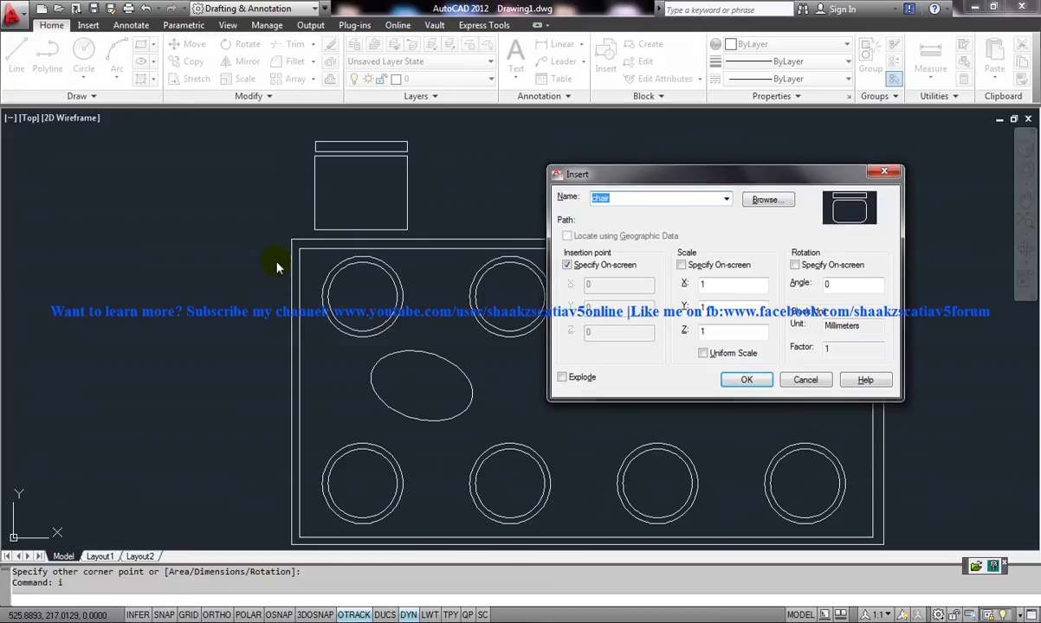
{"action": "left_click", "coordinate": [805, 380]}
Step: Centre the view on the right-hand table and enter the B block command
{"action": "middle_click_drag", "start_coordinate": [21, 411], "coordinate": [232, 442]}
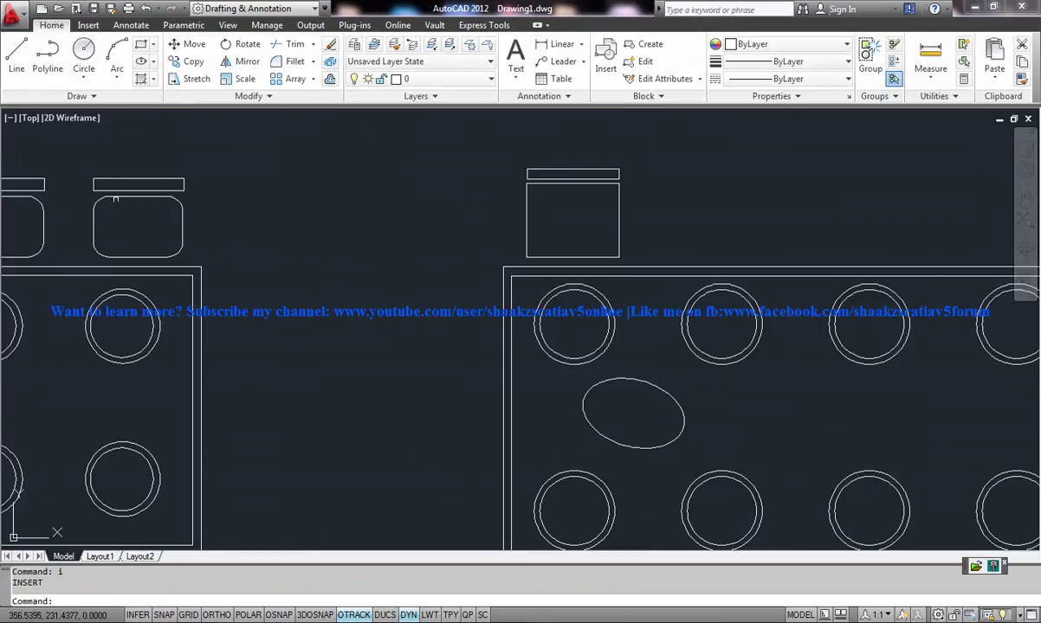
{"action": "mouse_move", "coordinate": [658, 298]}
{"action": "middle_mouse_down"}
{"action": "mouse_move", "coordinate": [472, 263]}
{"action": "mouse_move", "coordinate": [507, 341]}
{"action": "middle_mouse_up"}
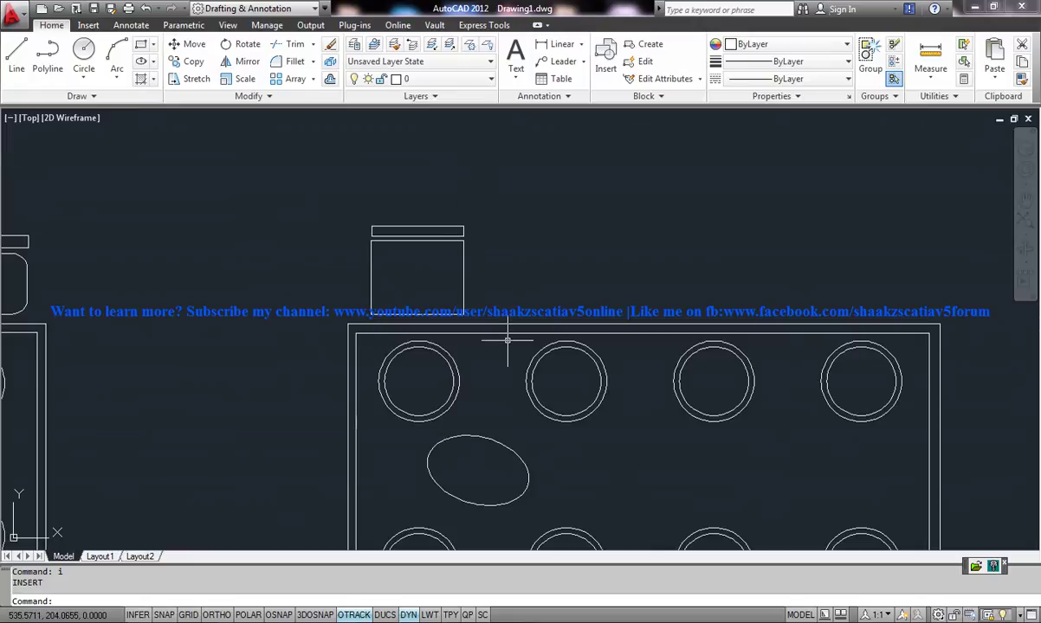
{"action": "scroll", "coordinate": [507, 340], "scroll_direction": "up", "scroll_amount": 2}
{"action": "middle_click_drag", "start_coordinate": [479, 266], "coordinate": [473, 265]}
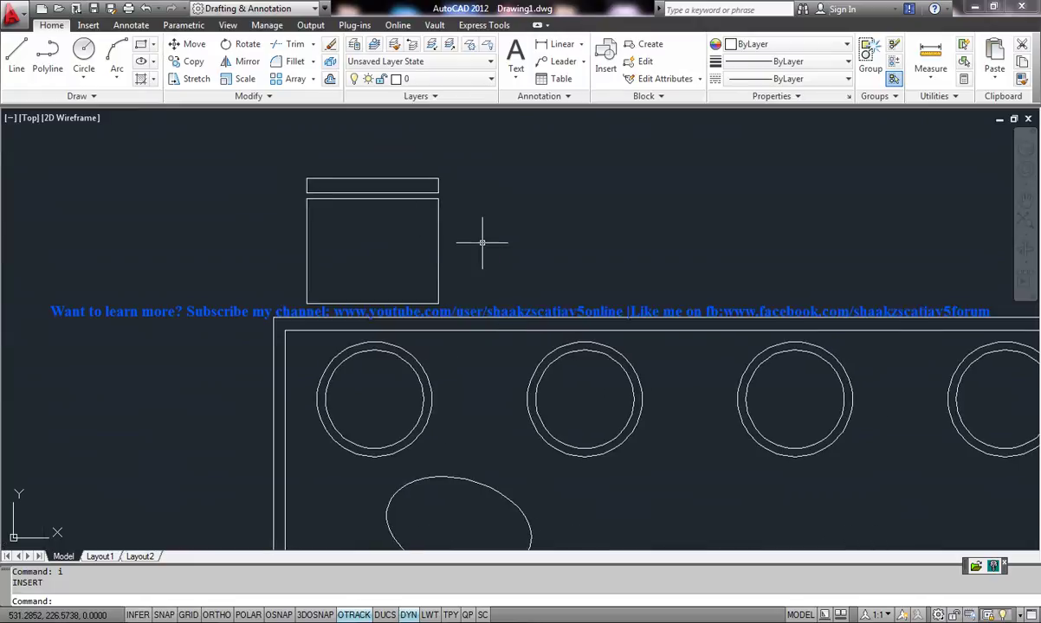
{"action": "type", "text": "b"}
Step: Define block 'new chair' from the seat and backrest, based at the seat's lower-right corner
{"action": "key", "text": "Return"}
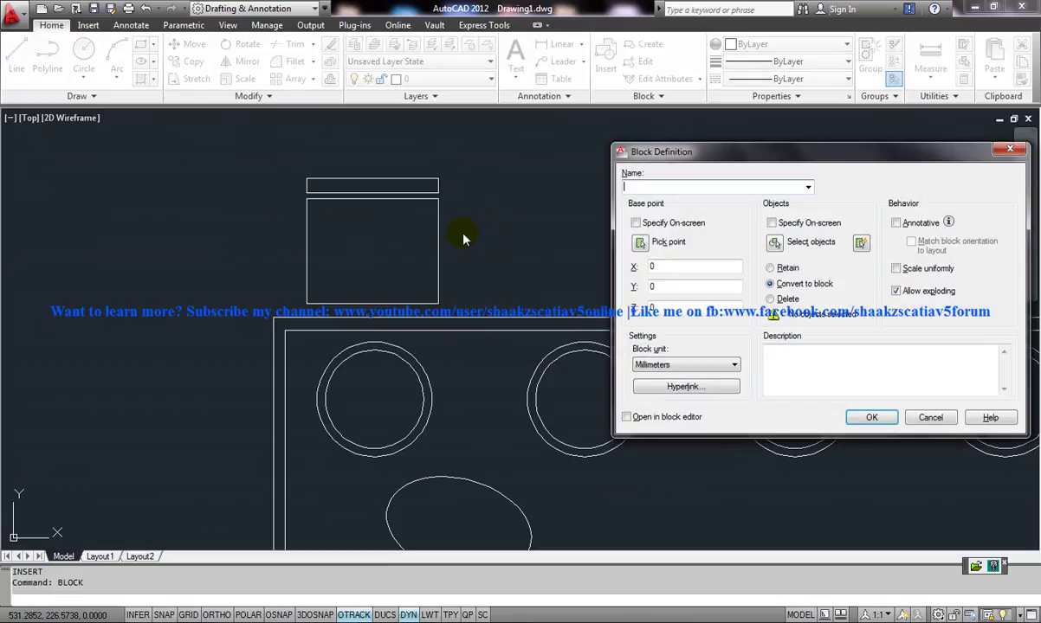
{"action": "left_click", "coordinate": [674, 186]}
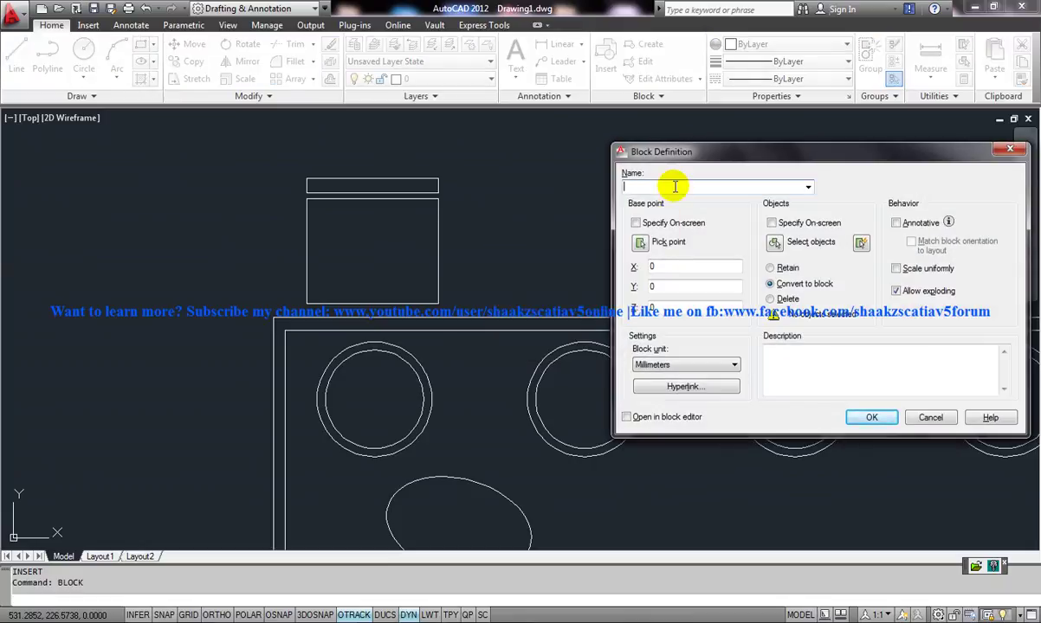
{"action": "type", "text": "chair"}
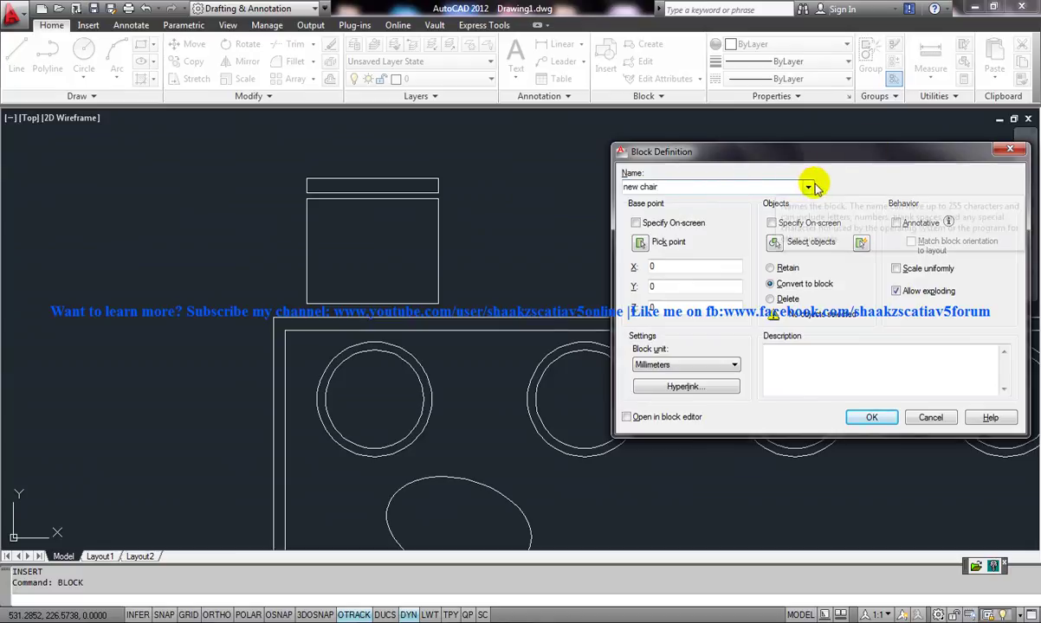
{"action": "left_click", "coordinate": [641, 242]}
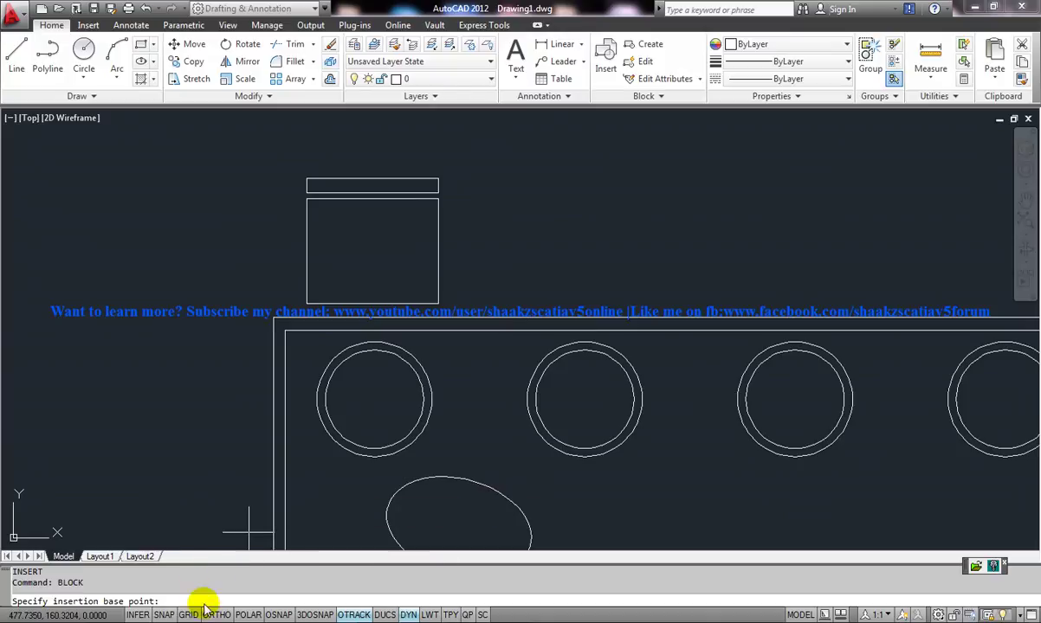
{"action": "left_click", "coordinate": [278, 614]}
{"action": "left_click", "coordinate": [436, 290]}
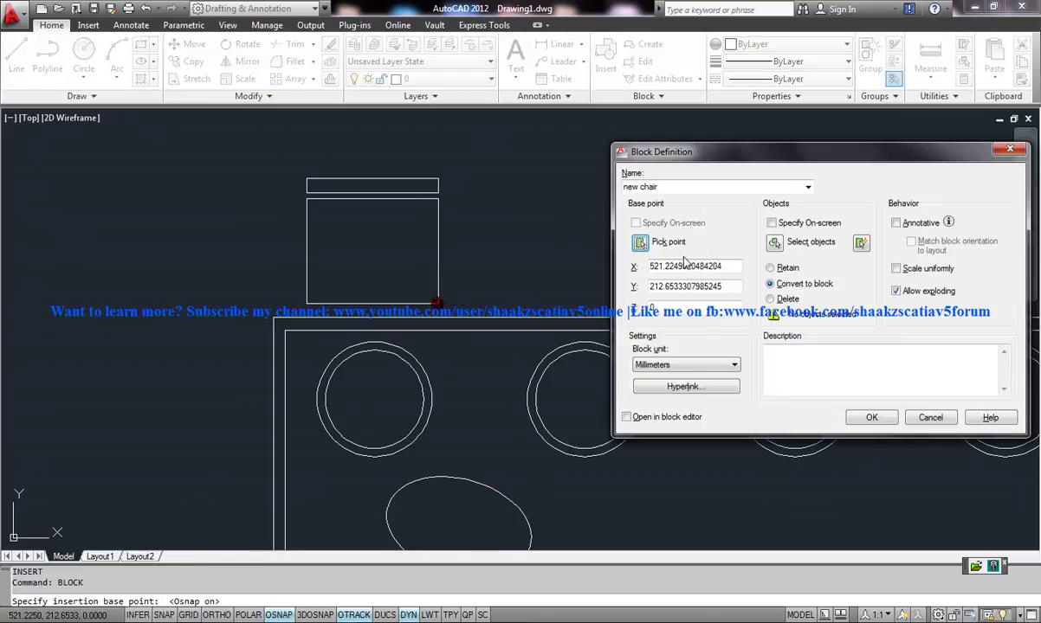
{"action": "left_click", "coordinate": [777, 245]}
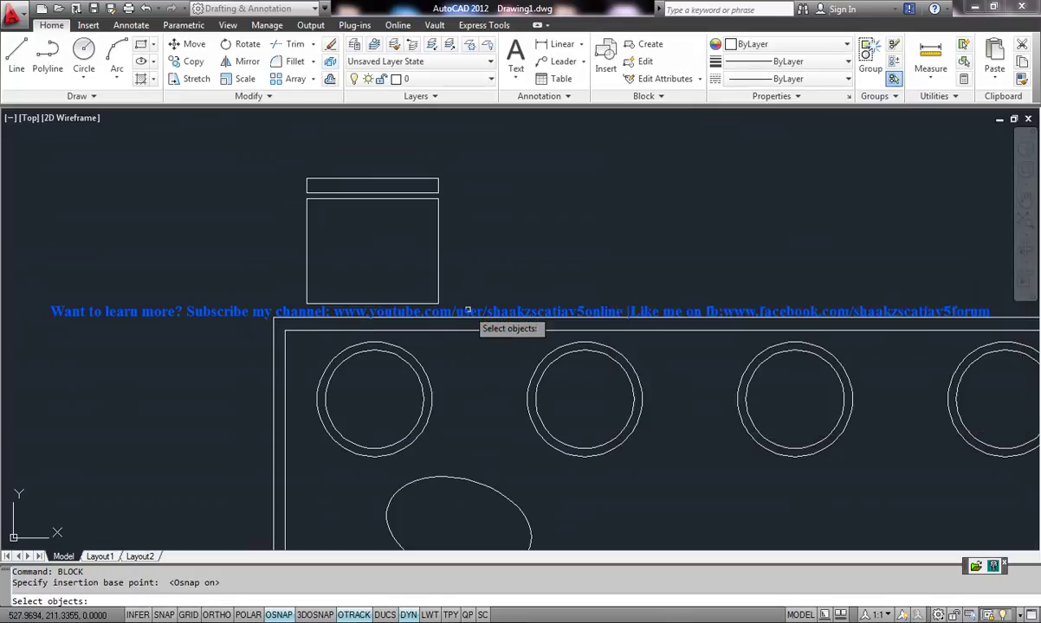
{"action": "left_click", "coordinate": [464, 322]}
{"action": "left_click", "coordinate": [273, 147]}
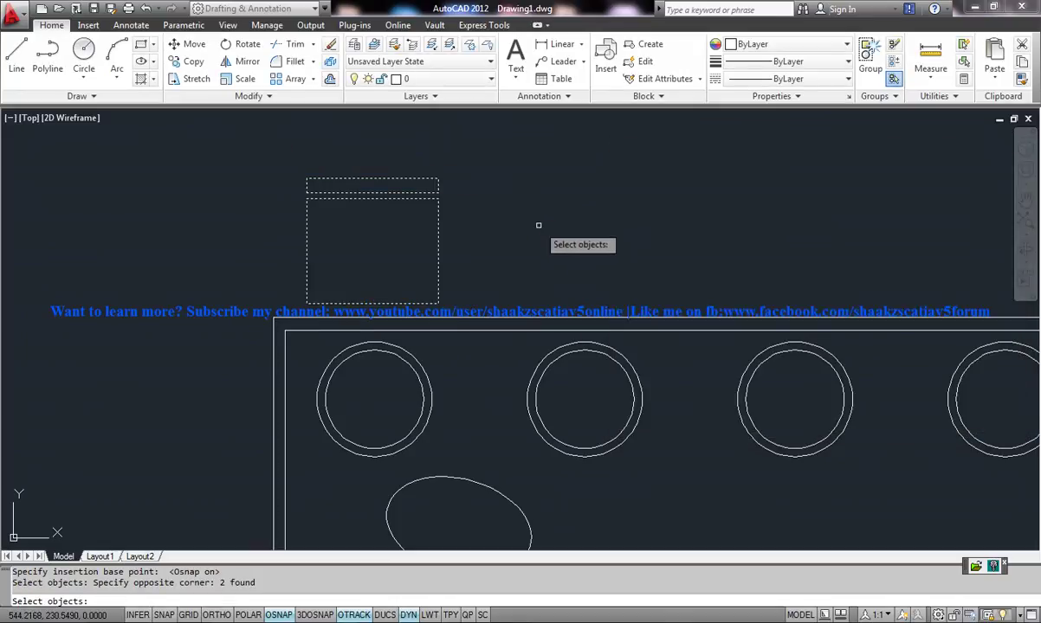
{"action": "key", "text": "Return"}
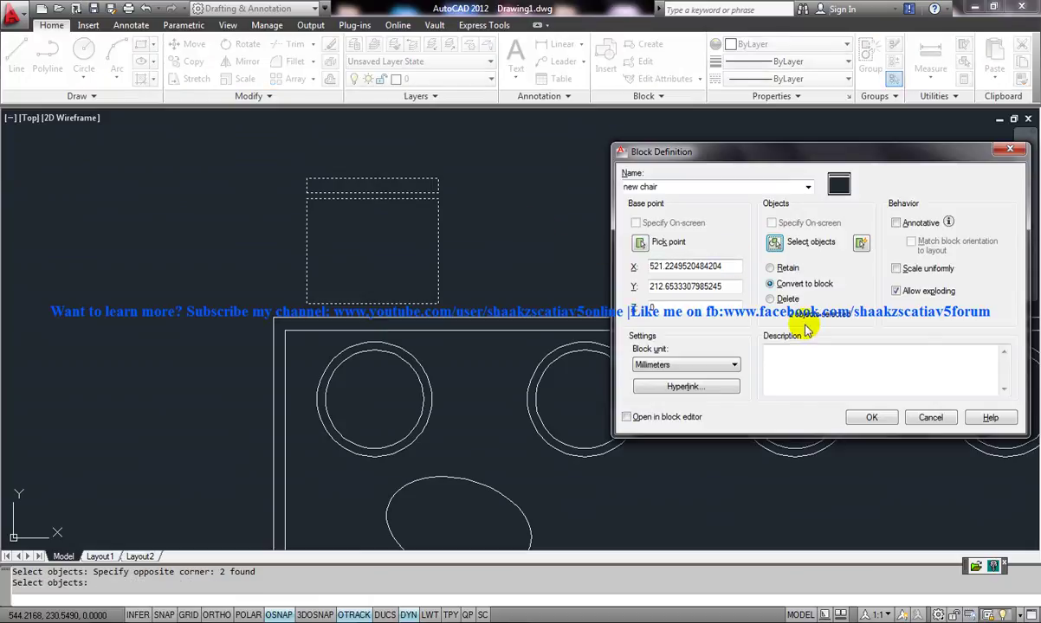
{"action": "left_click", "coordinate": [870, 418]}
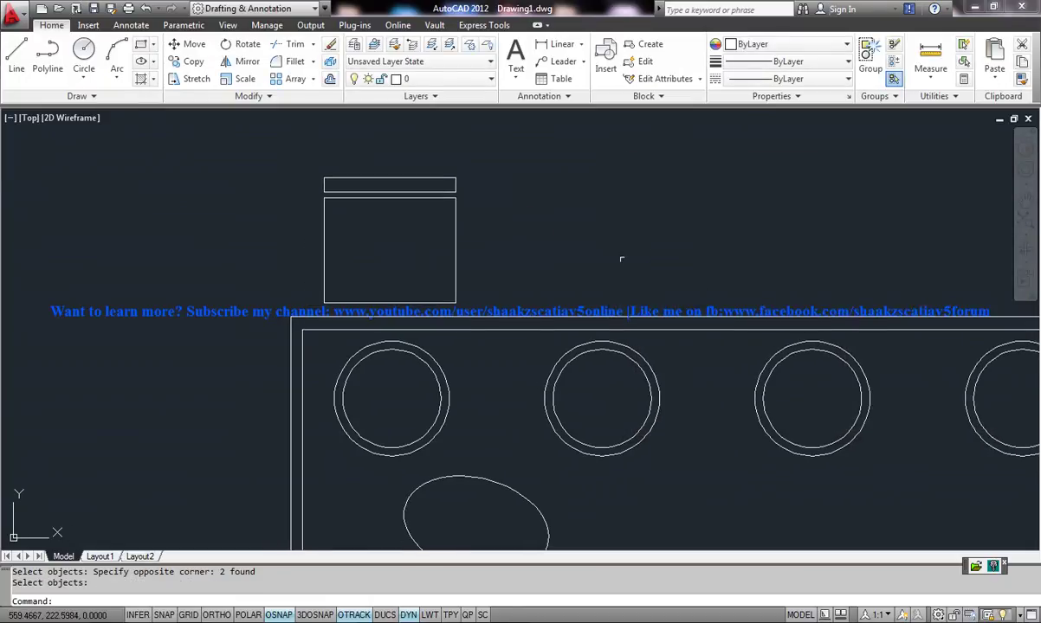
Step: Insert the 'new chair' block above the right-hand table
{"action": "left_click", "coordinate": [458, 223]}
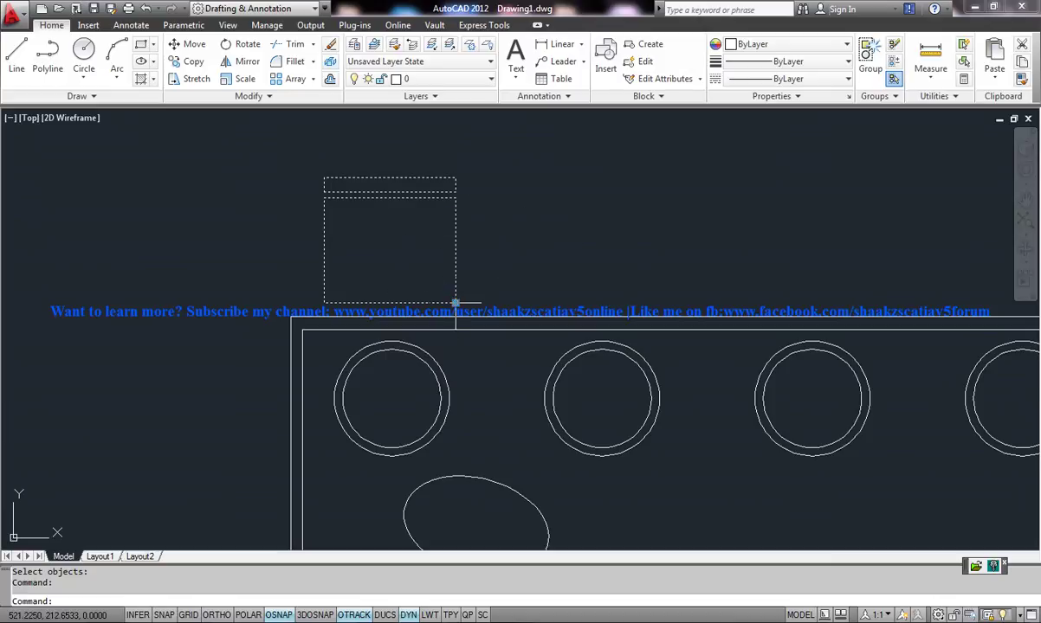
{"action": "middle_click_drag", "start_coordinate": [530, 268], "coordinate": [476, 280]}
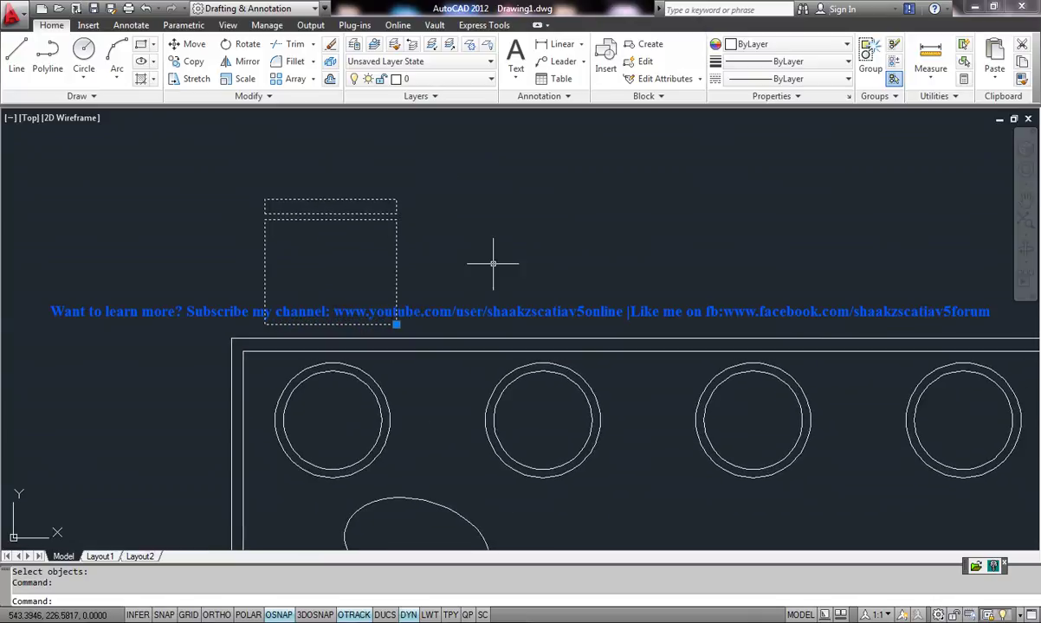
{"action": "type", "text": "i"}
{"action": "key", "text": "Return"}
{"action": "left_click", "coordinate": [882, 172]}
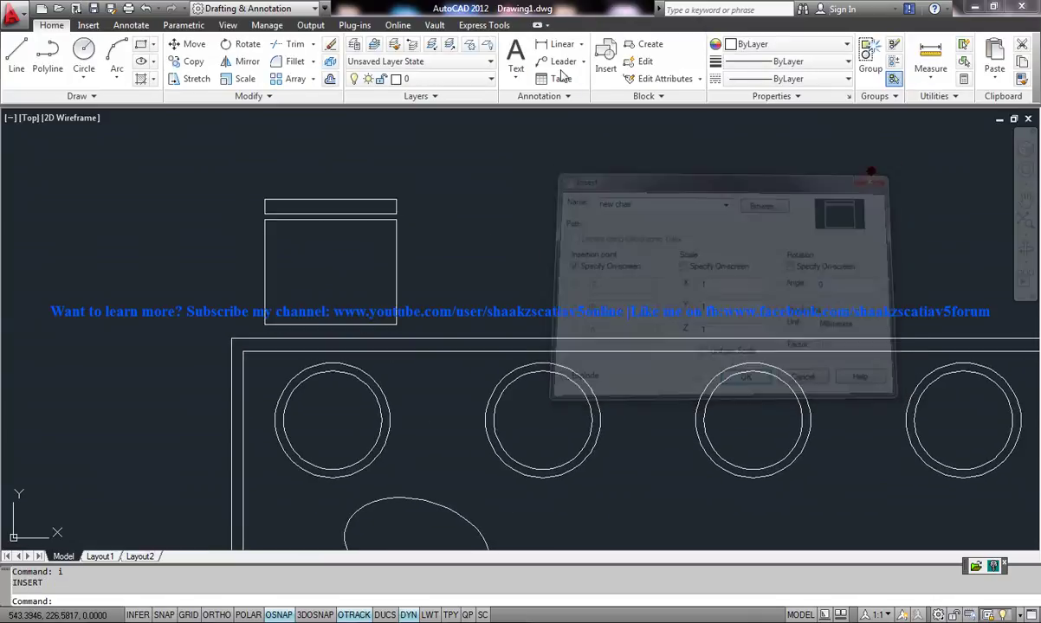
{"action": "left_click", "coordinate": [592, 62]}
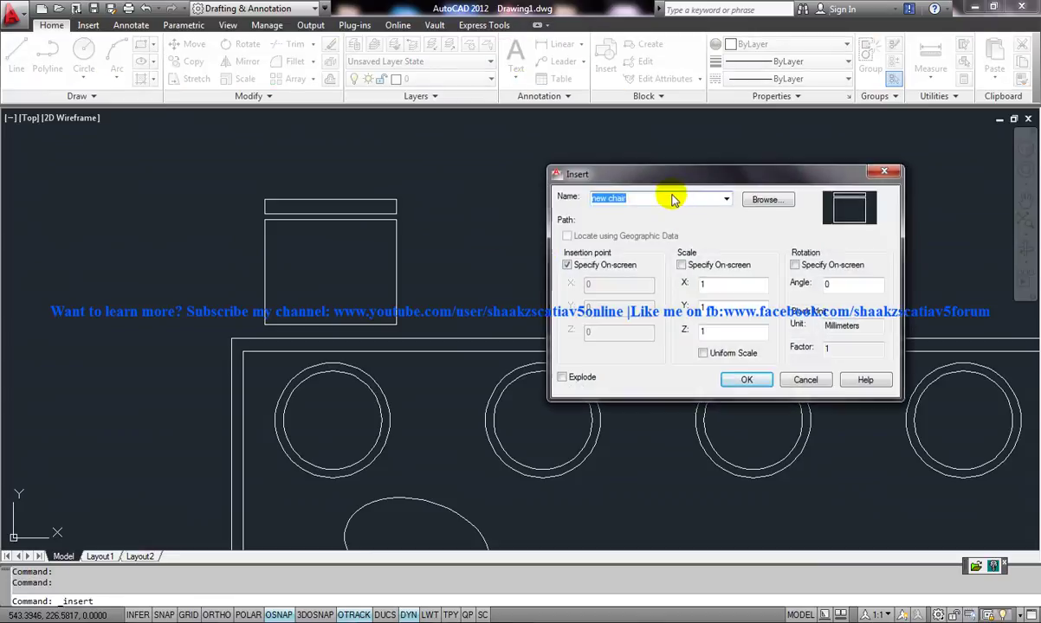
{"action": "left_click", "coordinate": [725, 200]}
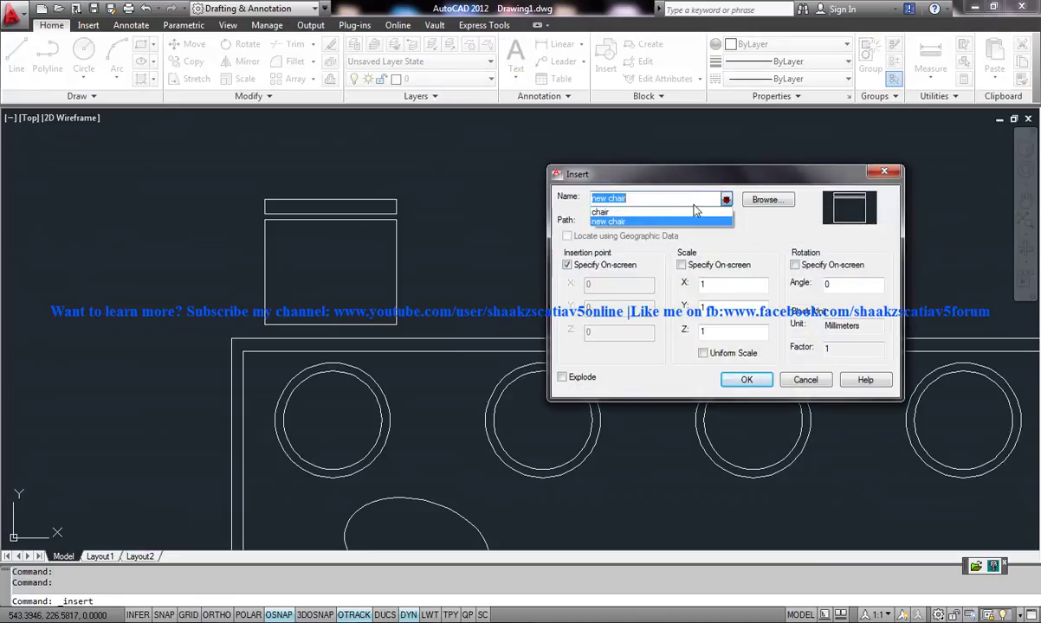
{"action": "left_click", "coordinate": [631, 223]}
{"action": "left_click", "coordinate": [746, 379]}
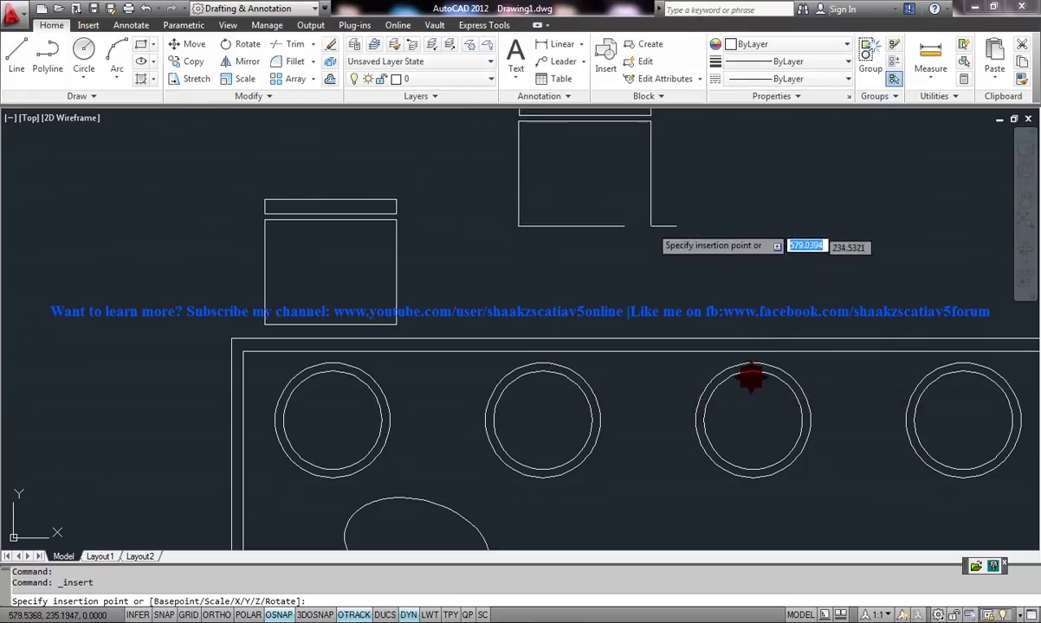
{"action": "left_click", "coordinate": [710, 252]}
Step: Insert the original 'chair' block beside it, then delete that rounded chair
{"action": "middle_click_drag", "start_coordinate": [747, 276], "coordinate": [657, 324]}
{"action": "key", "text": "Return"}
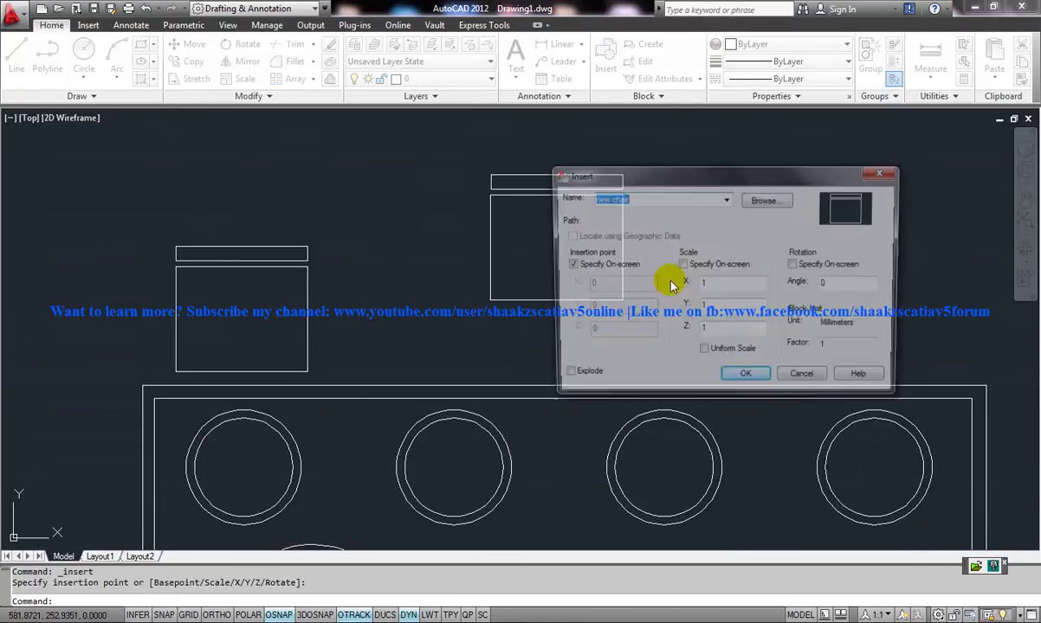
{"action": "left_click", "coordinate": [726, 199]}
{"action": "left_click", "coordinate": [662, 211]}
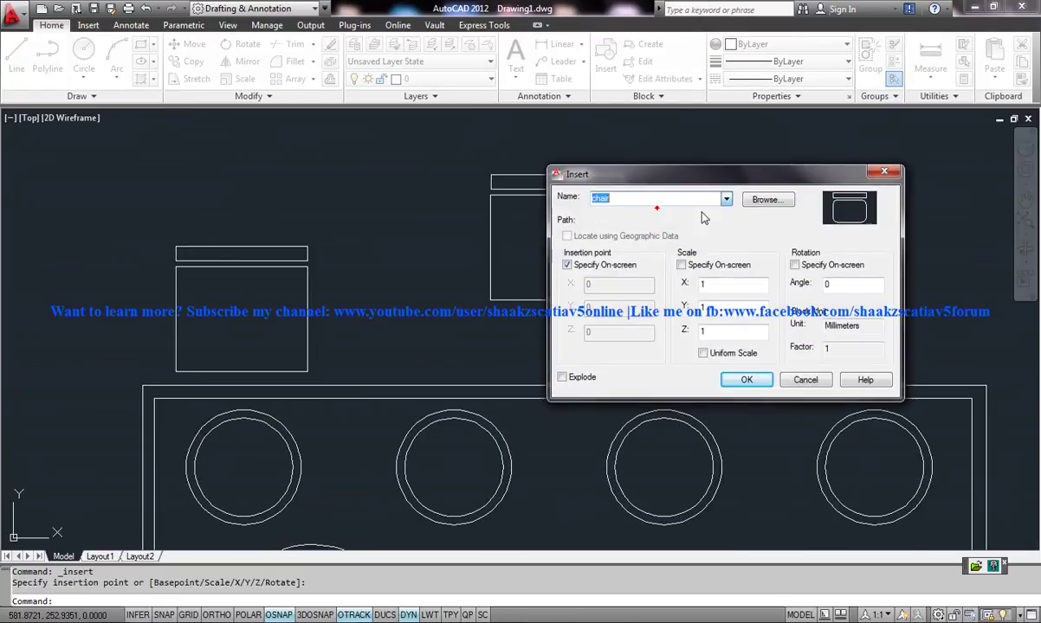
{"action": "left_click", "coordinate": [746, 379]}
{"action": "left_click", "coordinate": [802, 258]}
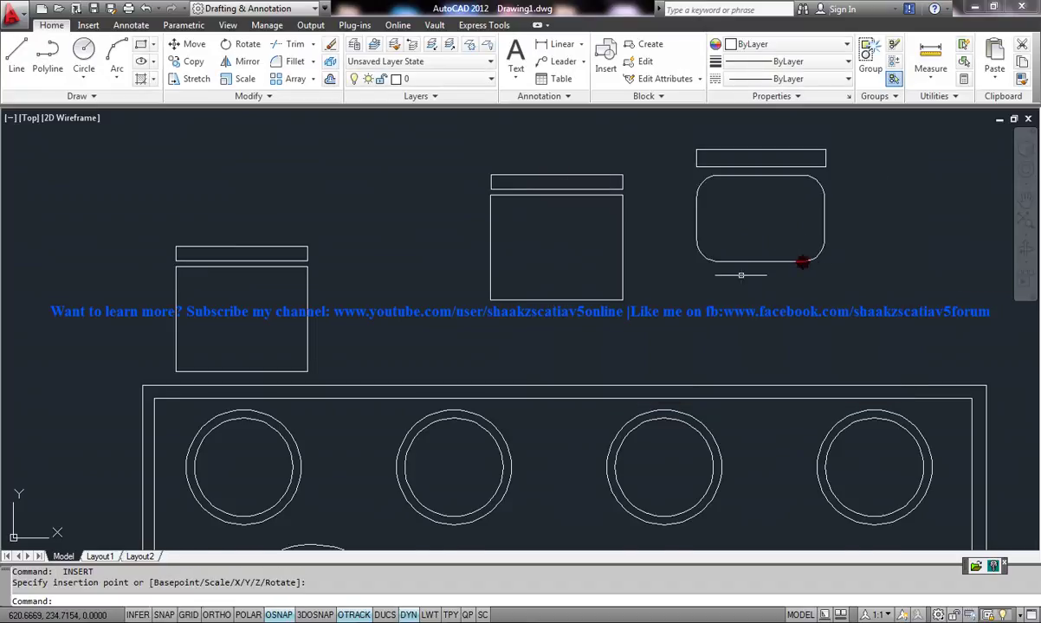
{"action": "mouse_move", "coordinate": [742, 274]}
{"action": "middle_mouse_down"}
{"action": "mouse_move", "coordinate": [705, 340]}
{"action": "mouse_move", "coordinate": [737, 316]}
{"action": "middle_mouse_up"}
{"action": "left_click", "coordinate": [713, 341]}
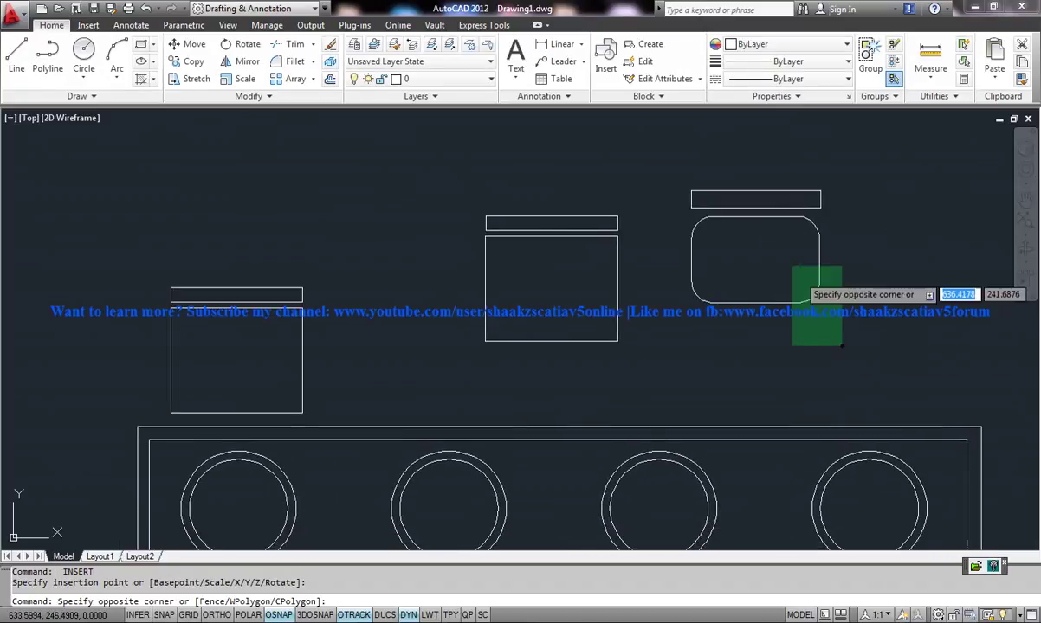
{"action": "left_click", "coordinate": [662, 227]}
{"action": "key", "text": "Delete"}
{"action": "scroll", "coordinate": [553, 232], "scroll_direction": "down", "scroll_amount": 2}
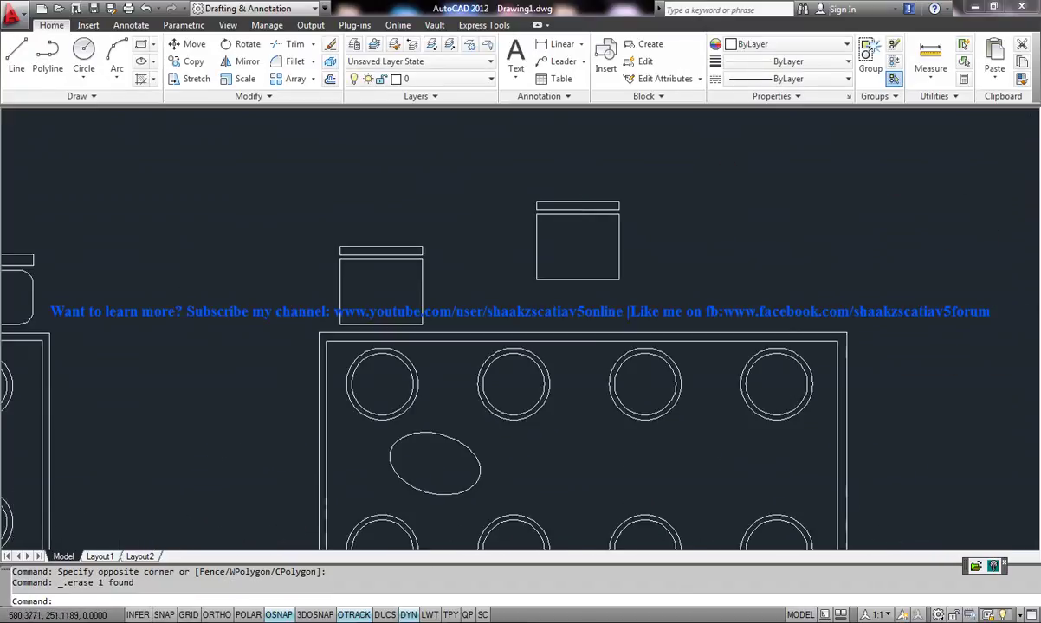
{"action": "mouse_move", "coordinate": [552, 271]}
{"action": "middle_mouse_down"}
{"action": "mouse_move", "coordinate": [546, 249]}
{"action": "mouse_move", "coordinate": [564, 239]}
{"action": "middle_mouse_up"}
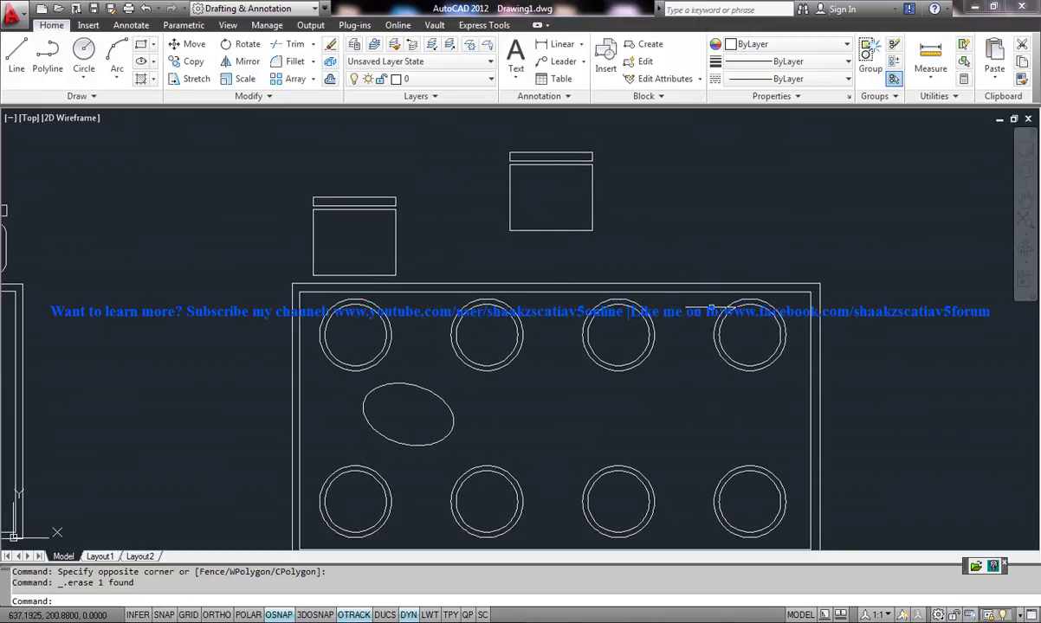
{"action": "middle_click_drag", "start_coordinate": [413, 400], "coordinate": [431, 370]}
{"action": "middle_click_drag", "start_coordinate": [399, 216], "coordinate": [387, 131]}
{"action": "scroll", "coordinate": [442, 448], "scroll_direction": "up", "scroll_amount": 5}
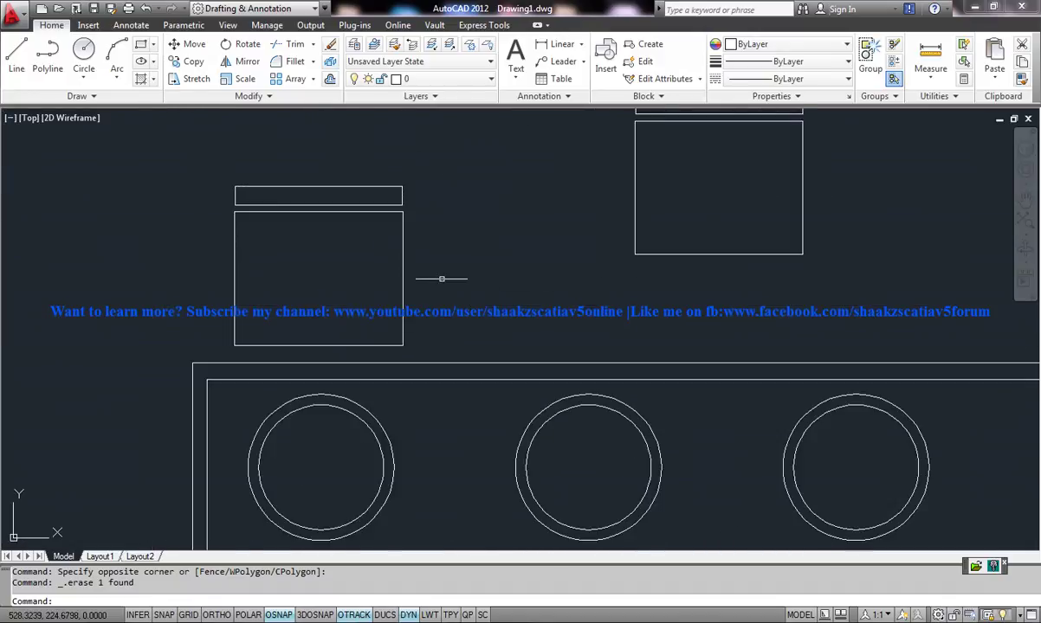
{"action": "scroll", "coordinate": [693, 338], "scroll_direction": "down", "scroll_amount": 5}
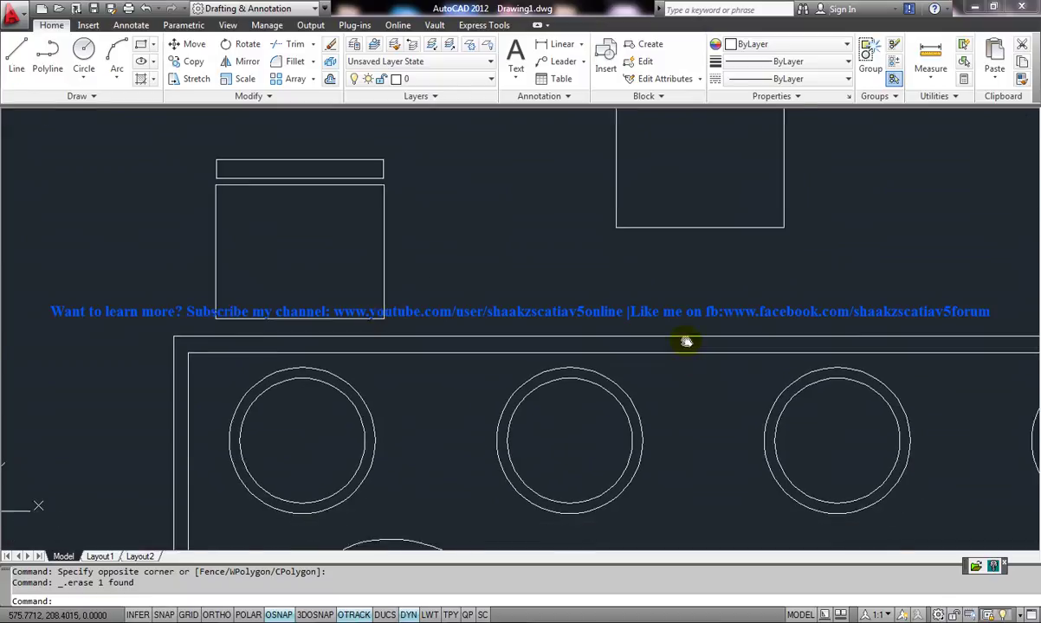